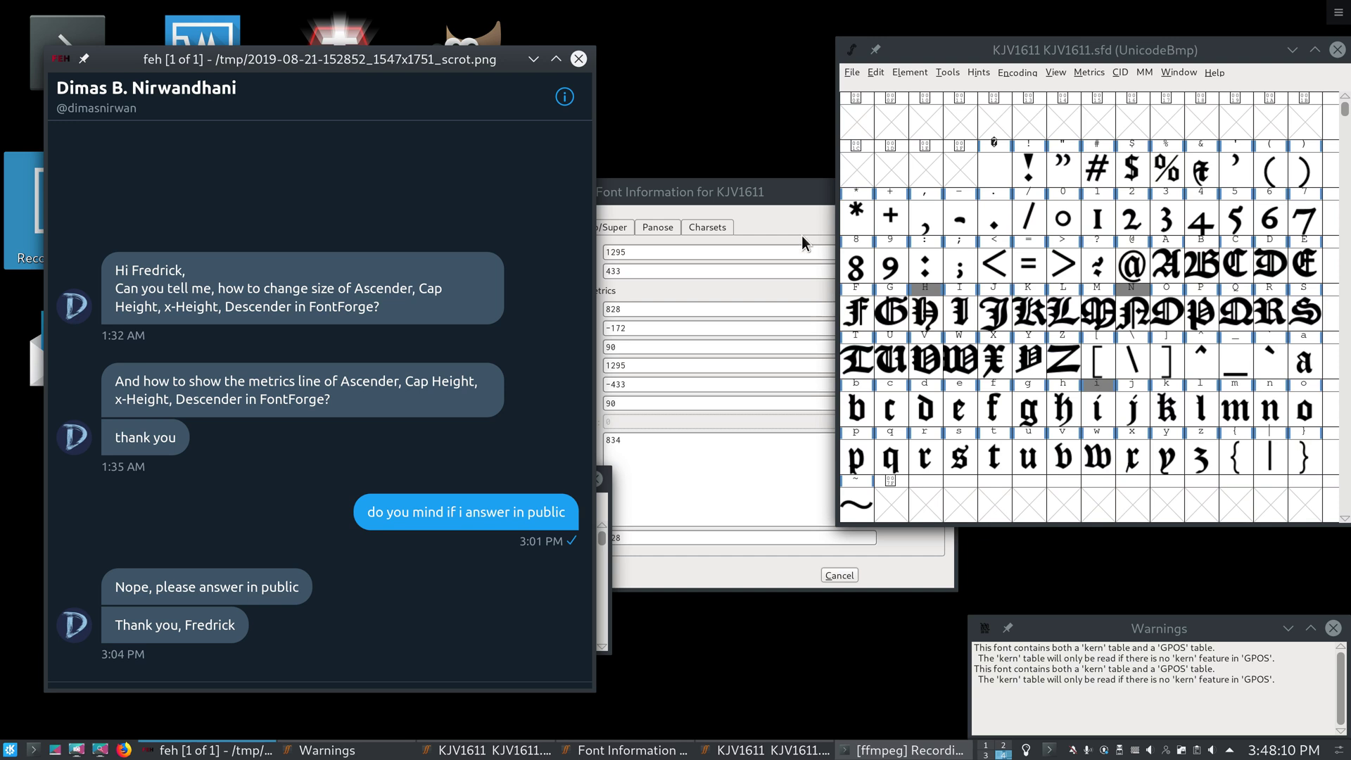
Review the OS/2 metrics in the Font Information window, and inspect the top point of lowercase z in KJV1611.otf
click(791, 201)
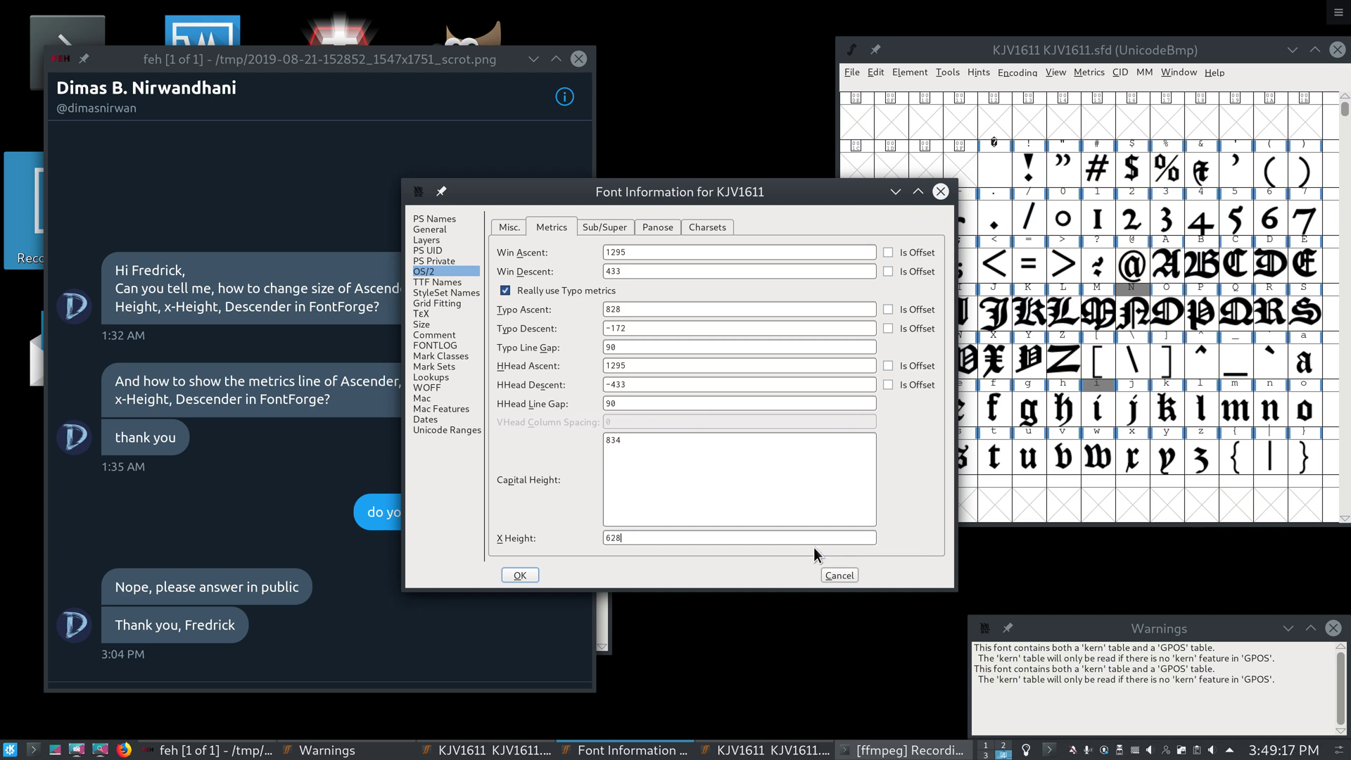
click(542, 747)
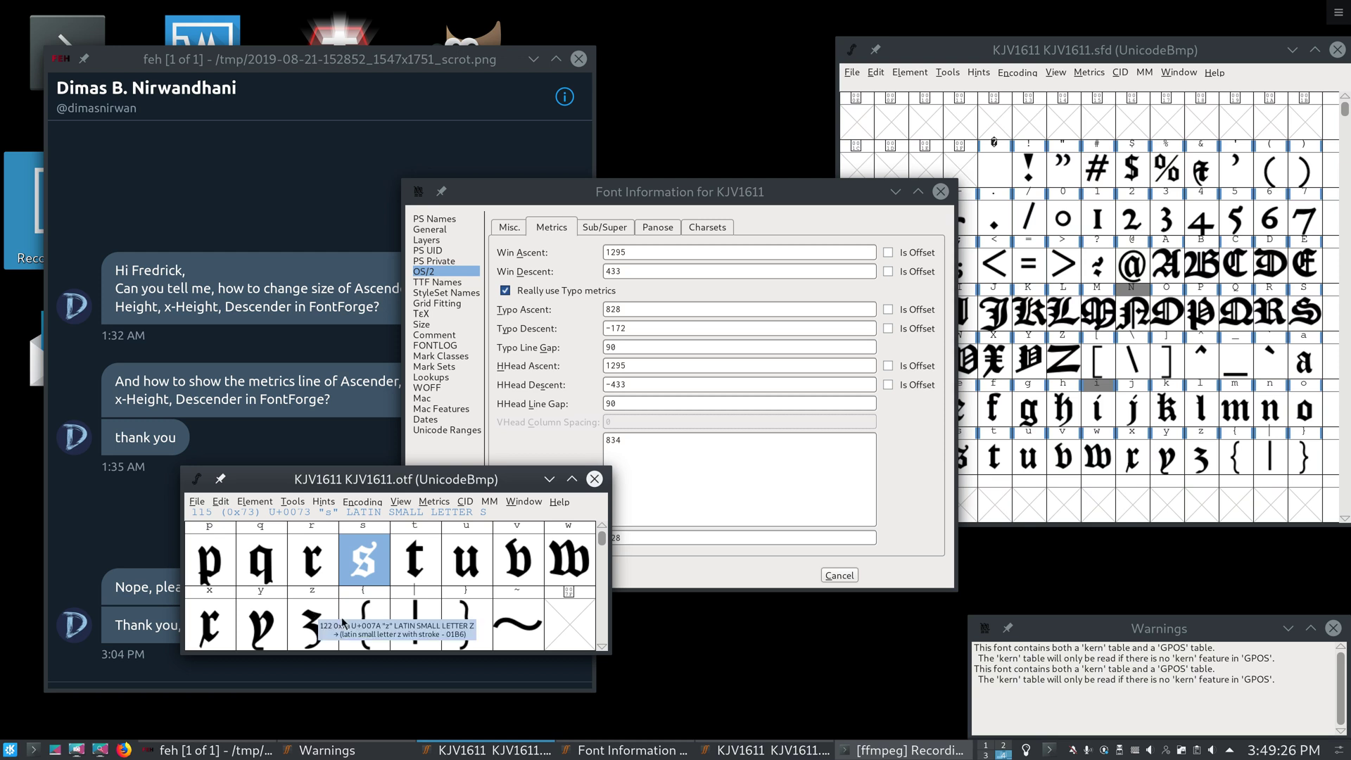
double_click(312, 616)
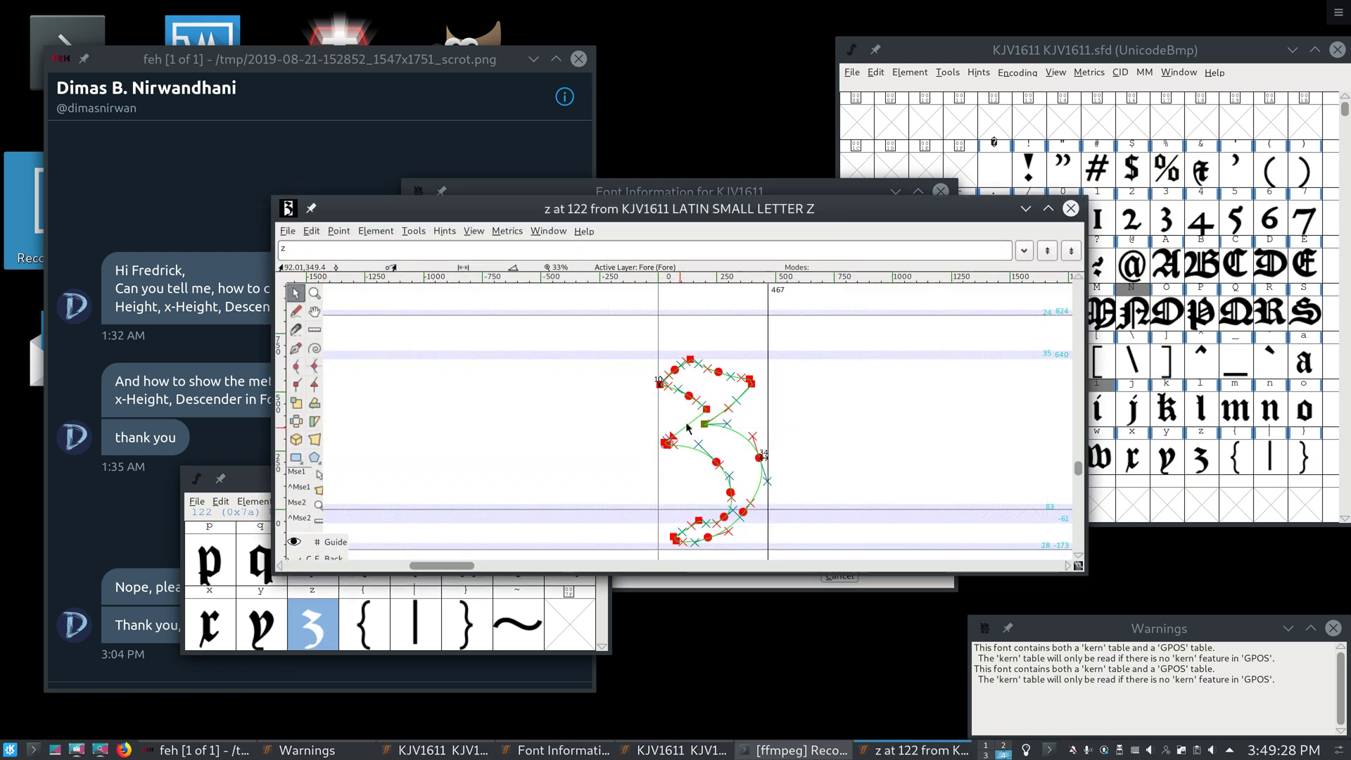
click(691, 360)
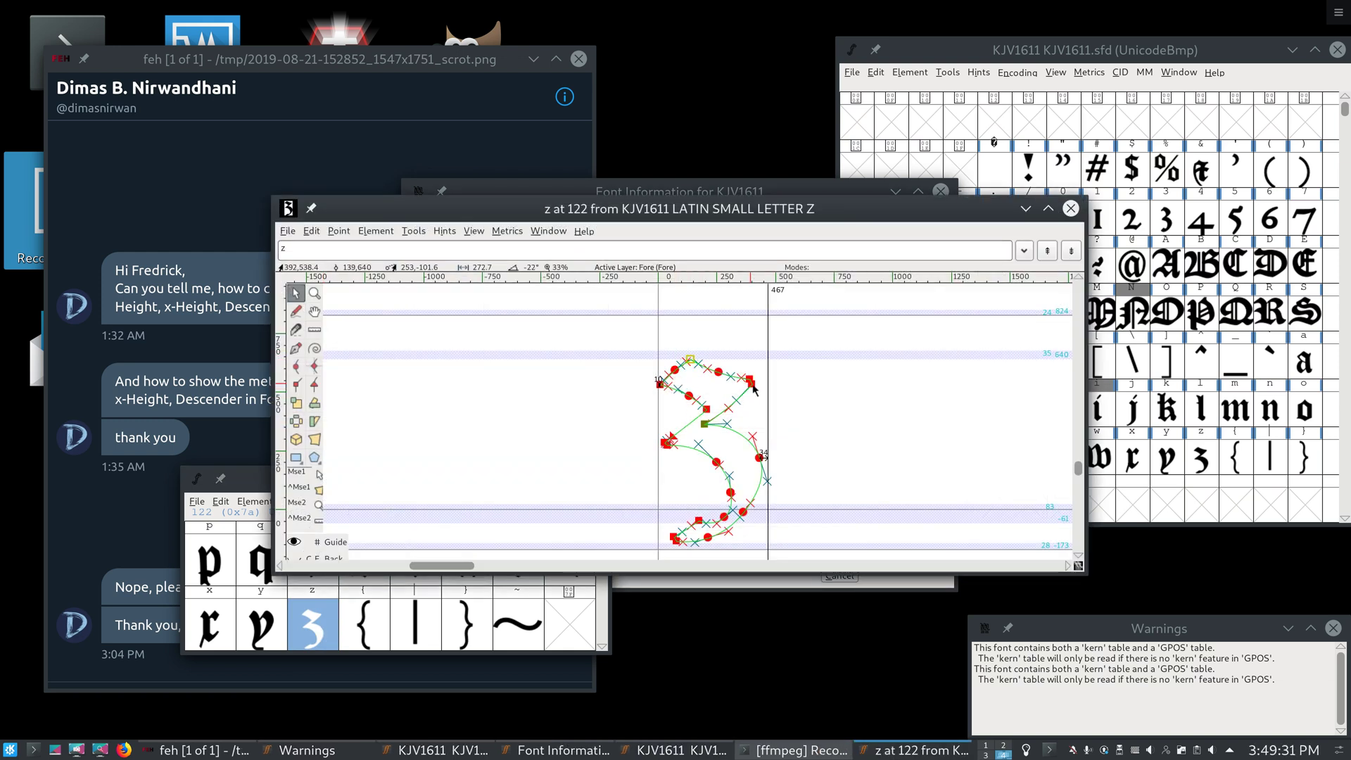
click(1071, 209)
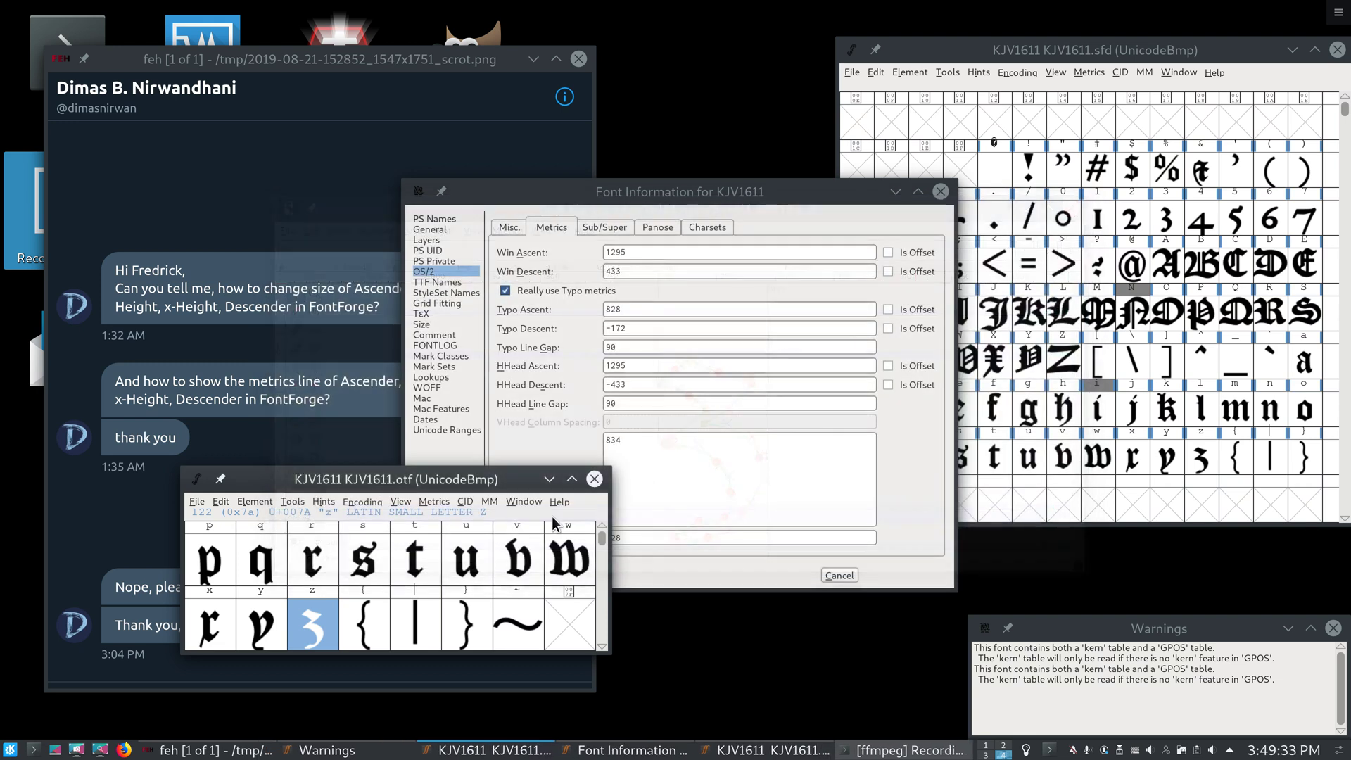
Open lowercase s from KJV1611.otf and check its upper points against the alignment zones
double_click(376, 581)
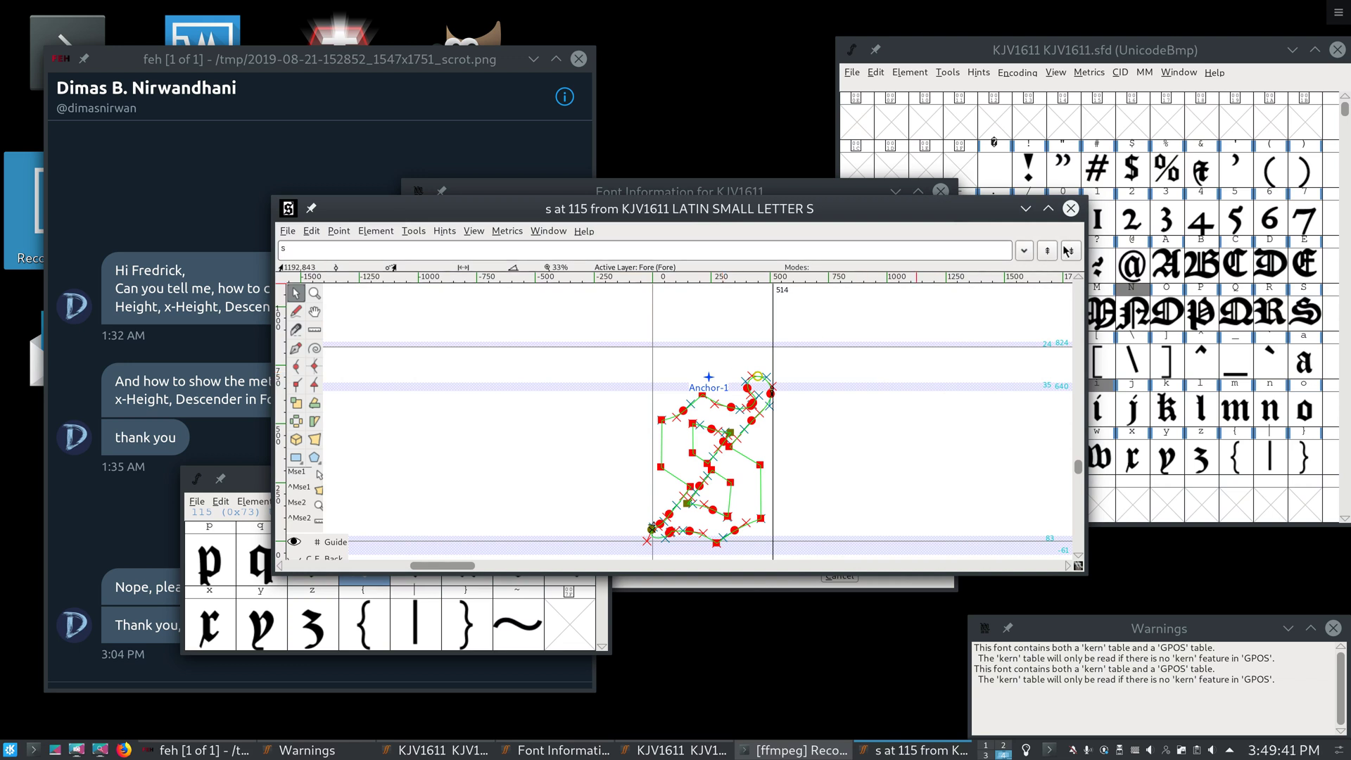
drag(753, 351, 771, 378)
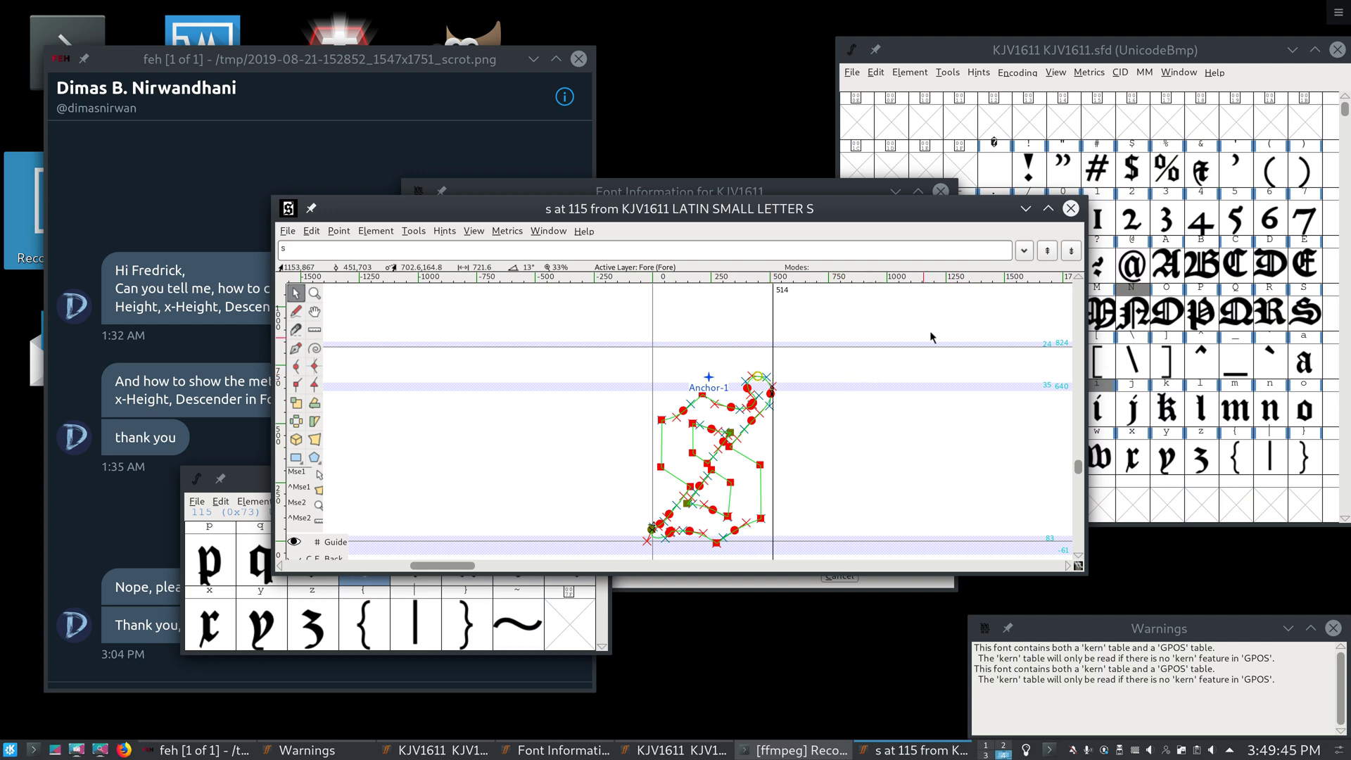
click(1071, 208)
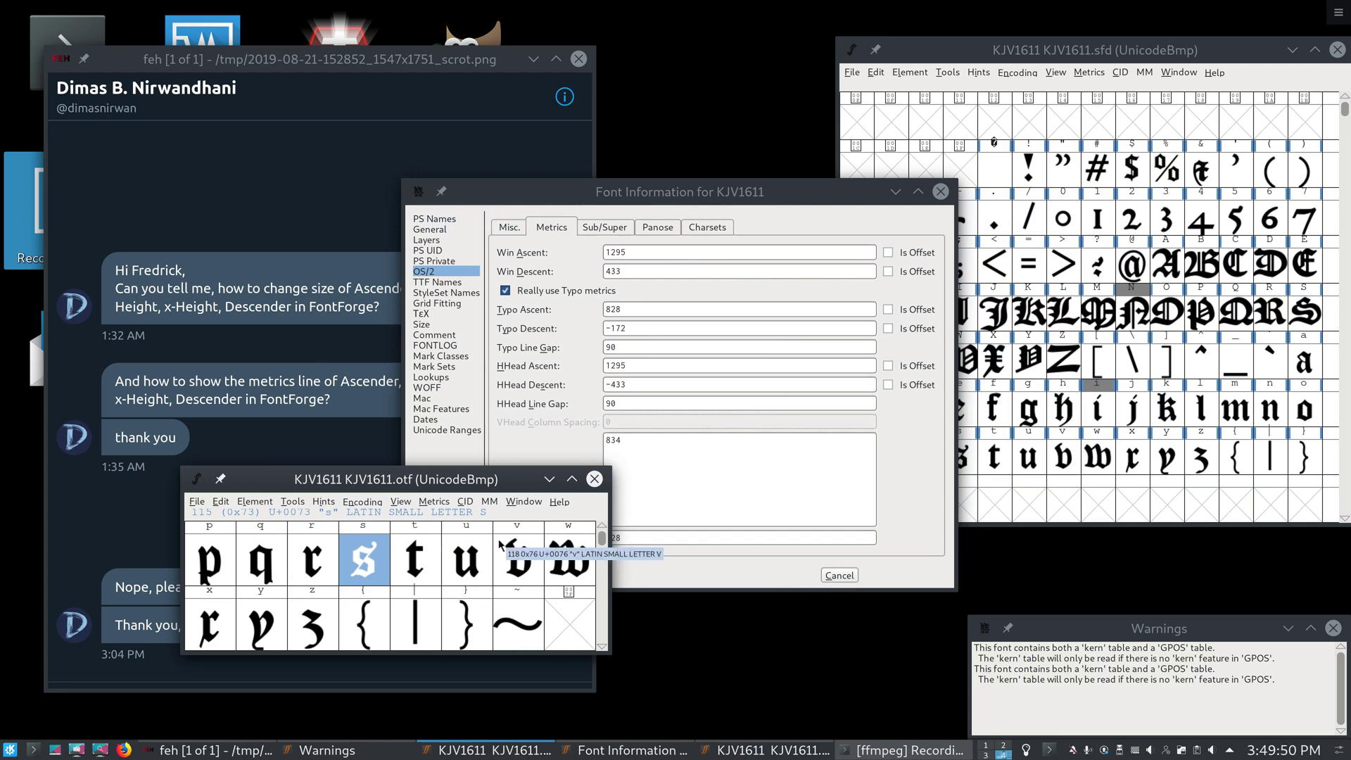
Open lowercase s and a from KJV1611.sfd to compare their outlines with the named guidelines
click(1160, 343)
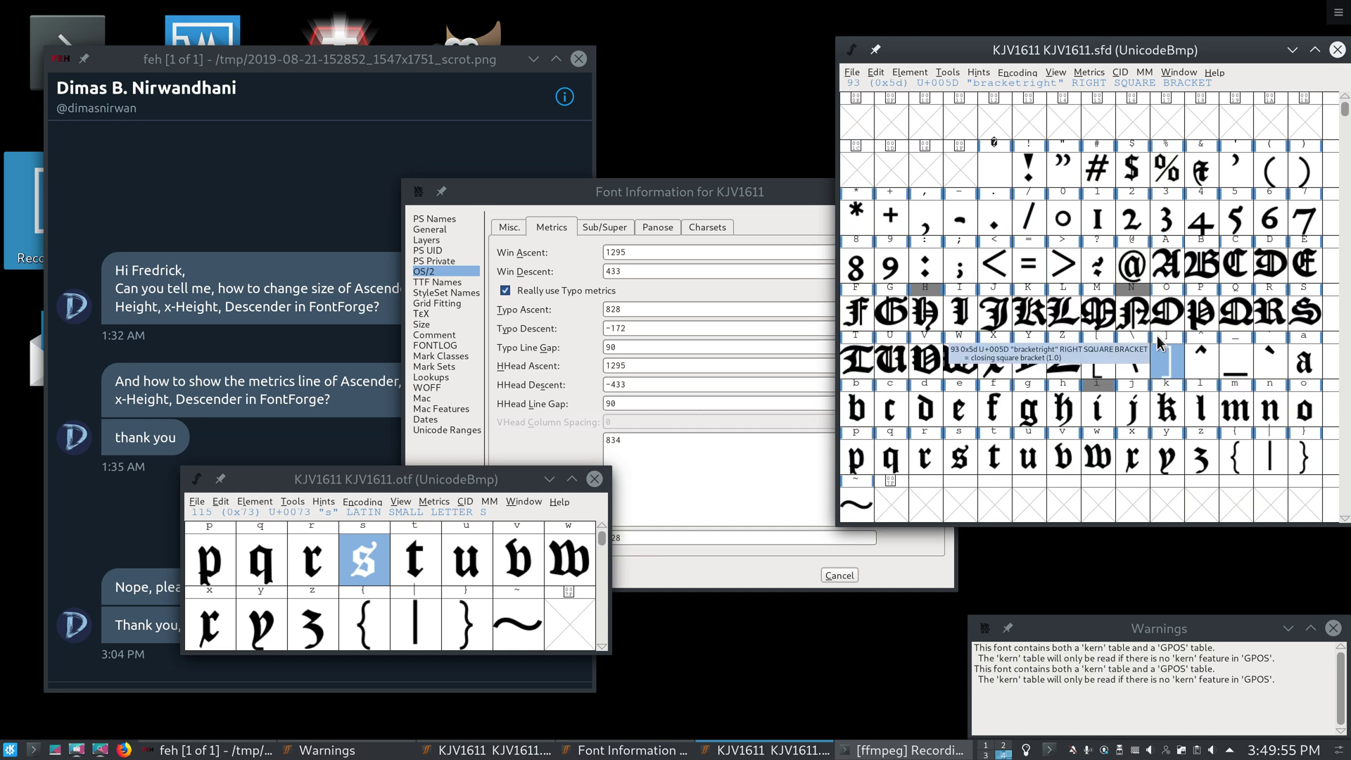
double_click(974, 459)
key(ctrl+a)
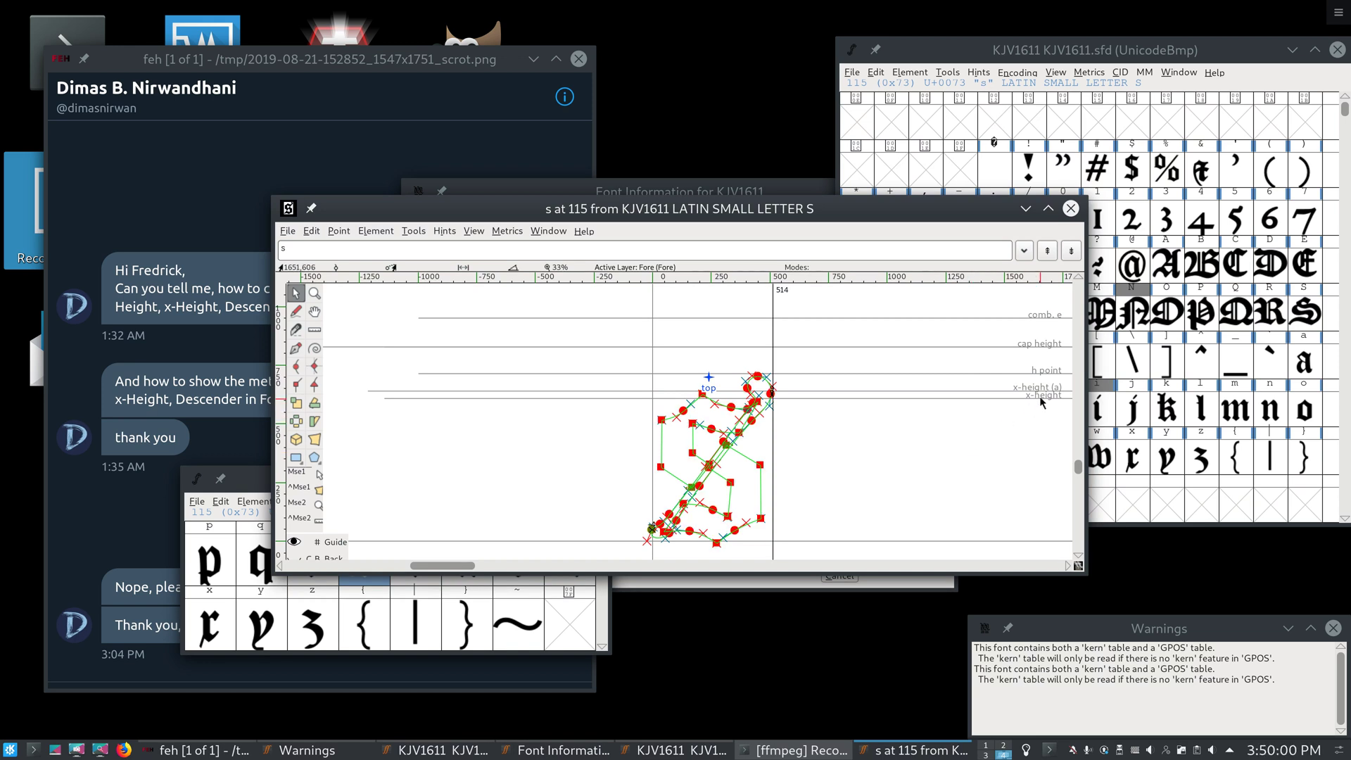
click(1236, 361)
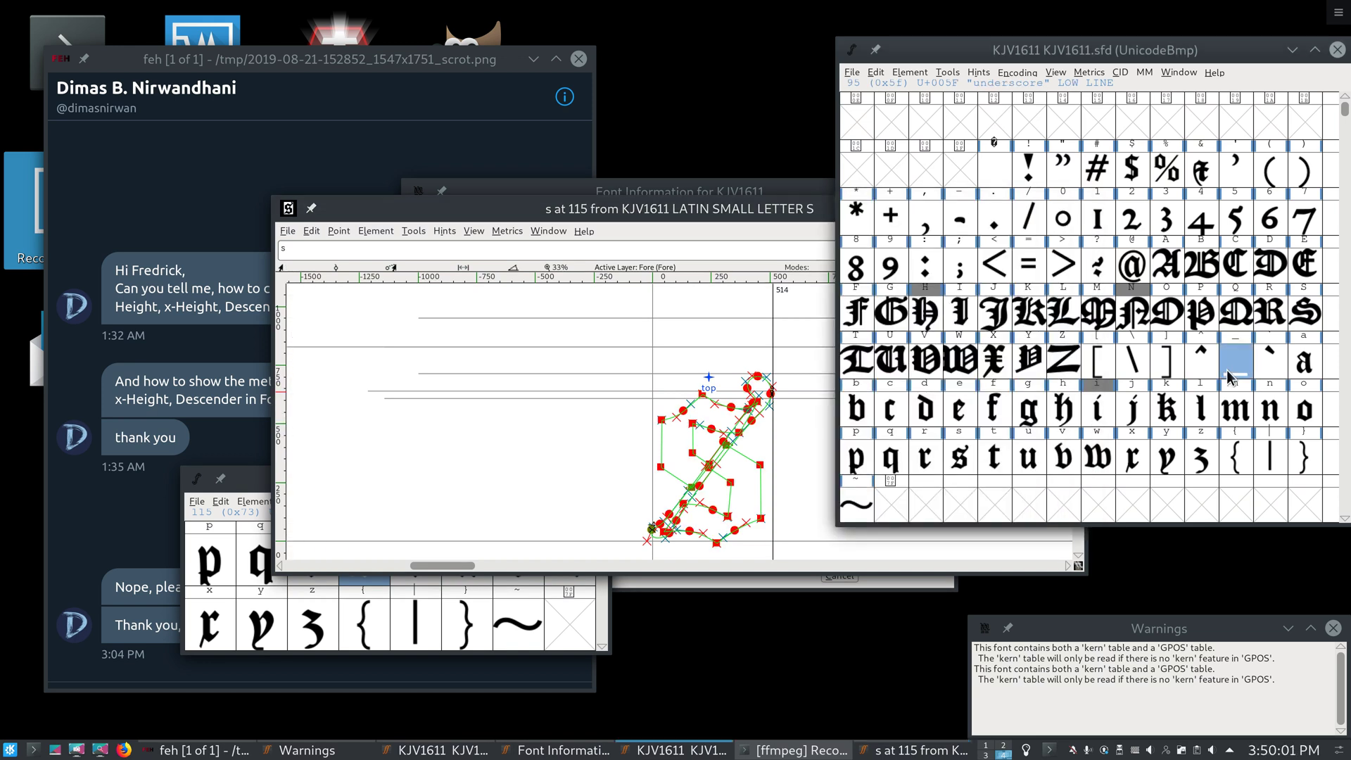
double_click(1297, 359)
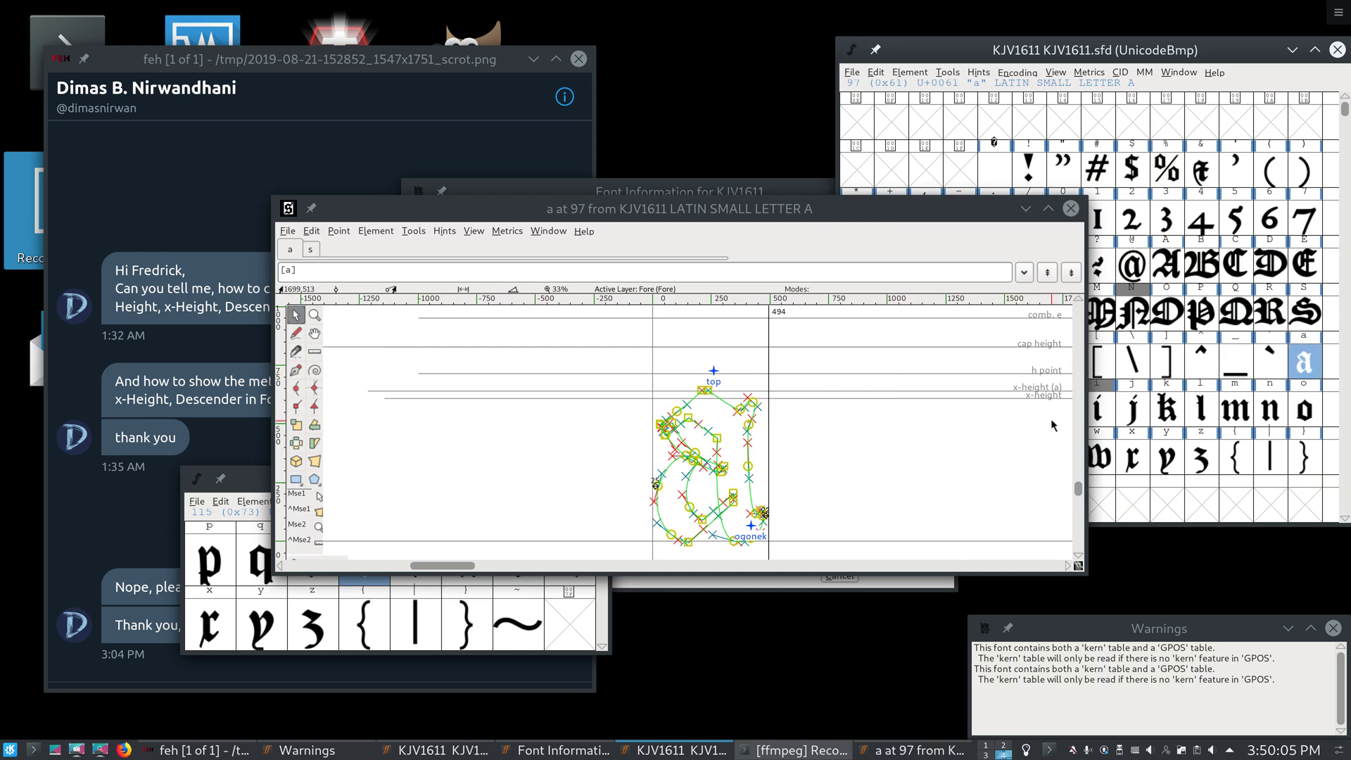
Open lowercase m and o from KJV1611.sfd to compare their tops with the x-height guidelines
double_click(1238, 409)
click(1286, 412)
double_click(1319, 414)
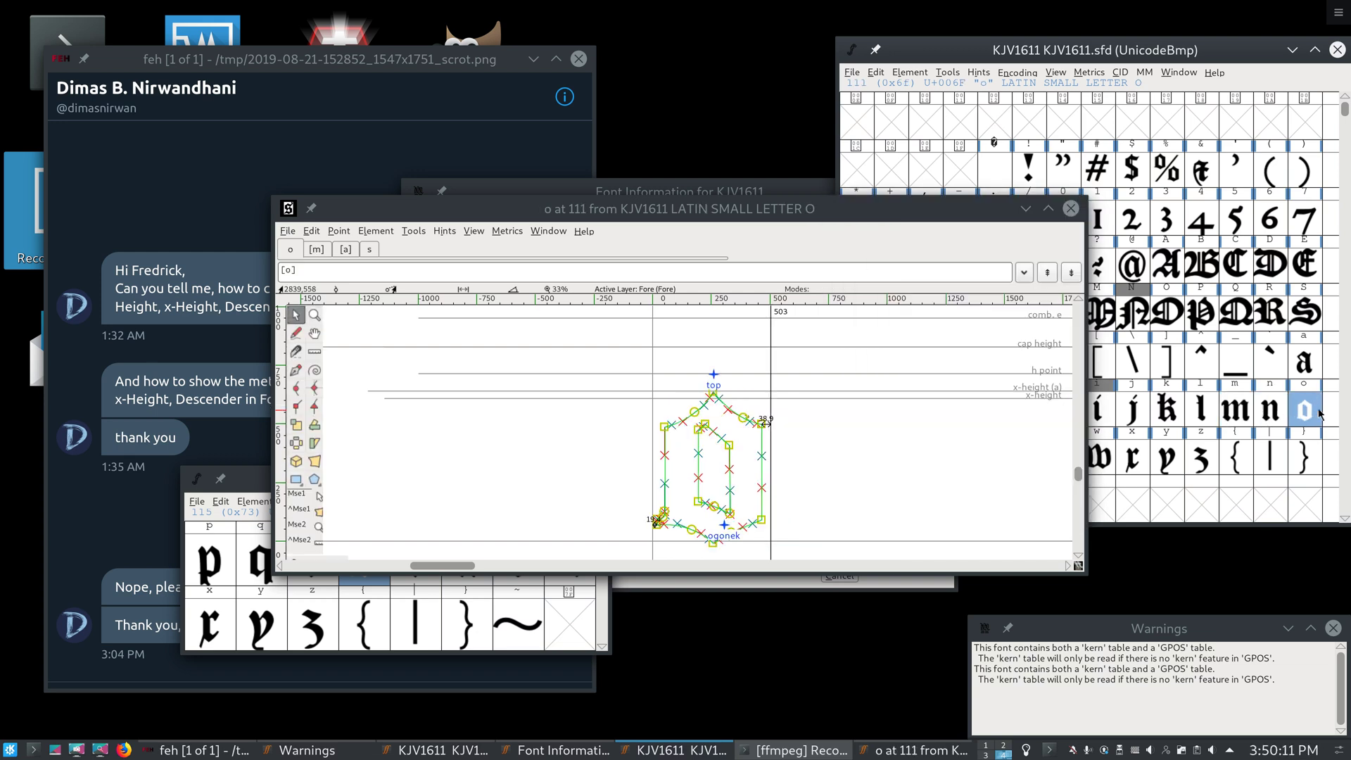
click(1276, 415)
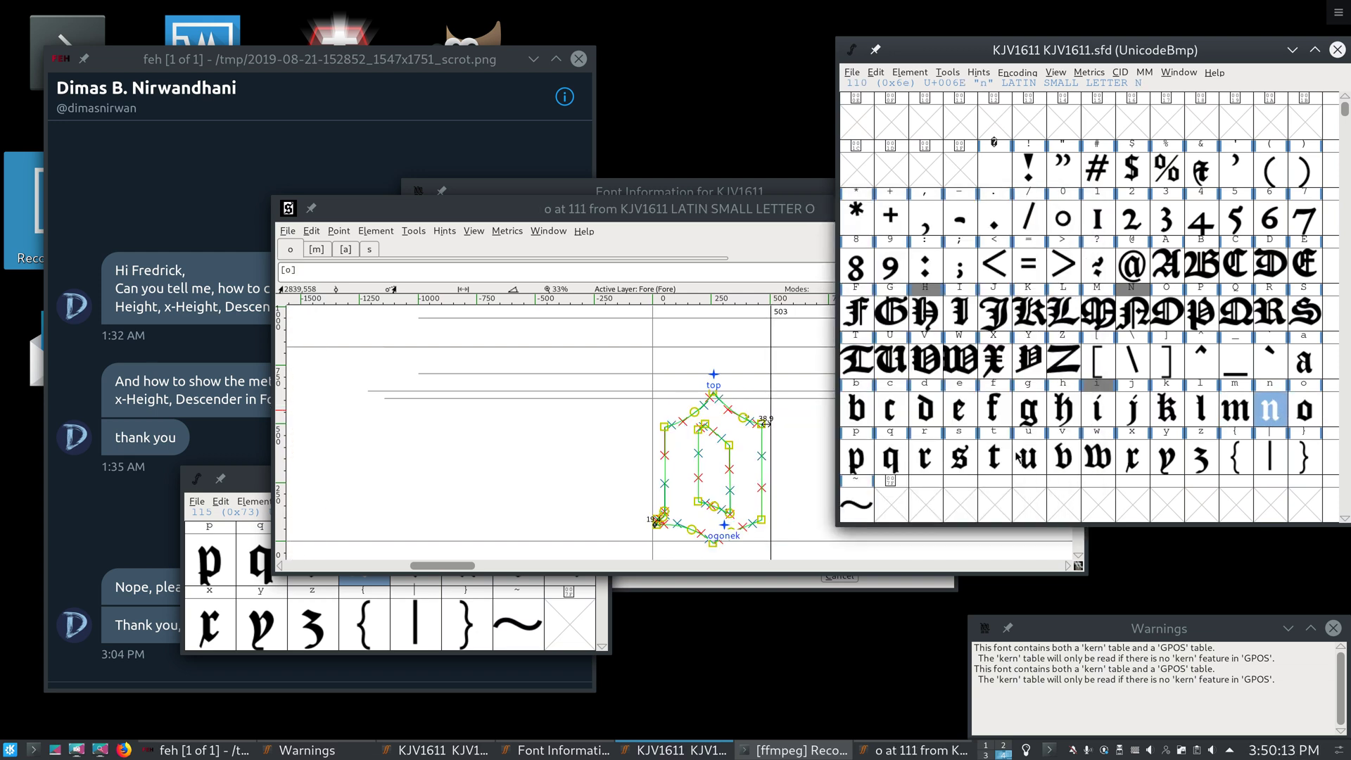
Open lowercase x from KJV1611.sfd and examine closely how its upper points meet the x-height guideline
double_click(1144, 459)
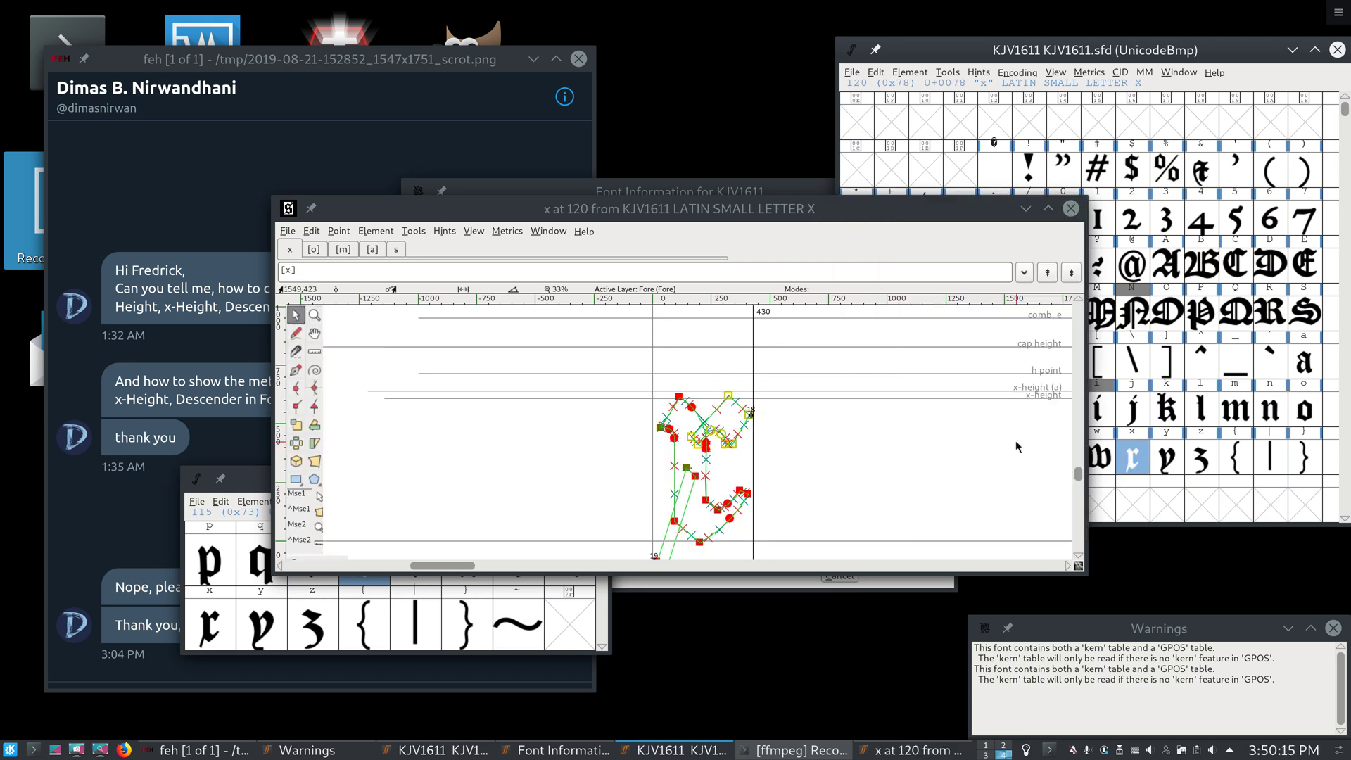
scroll(729, 389, up, 5)
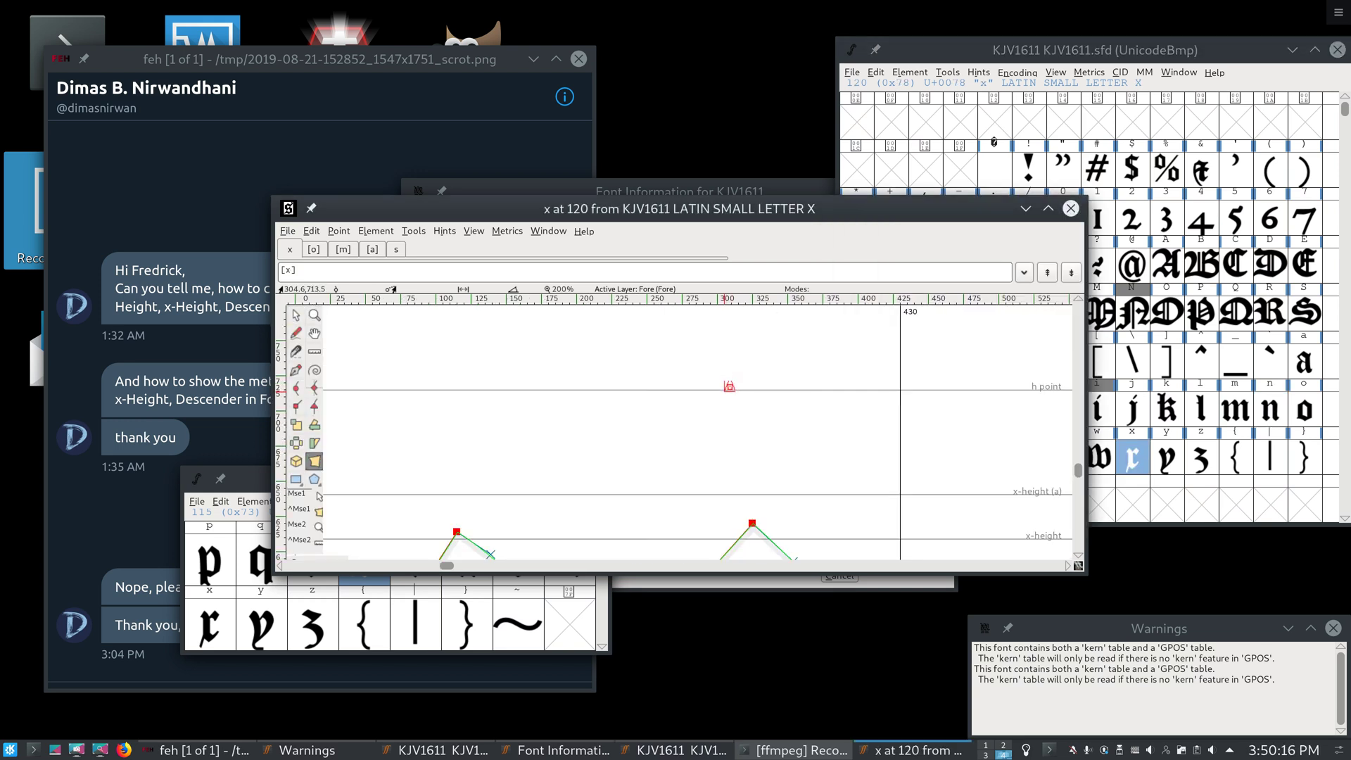
scroll(729, 387, down, 2)
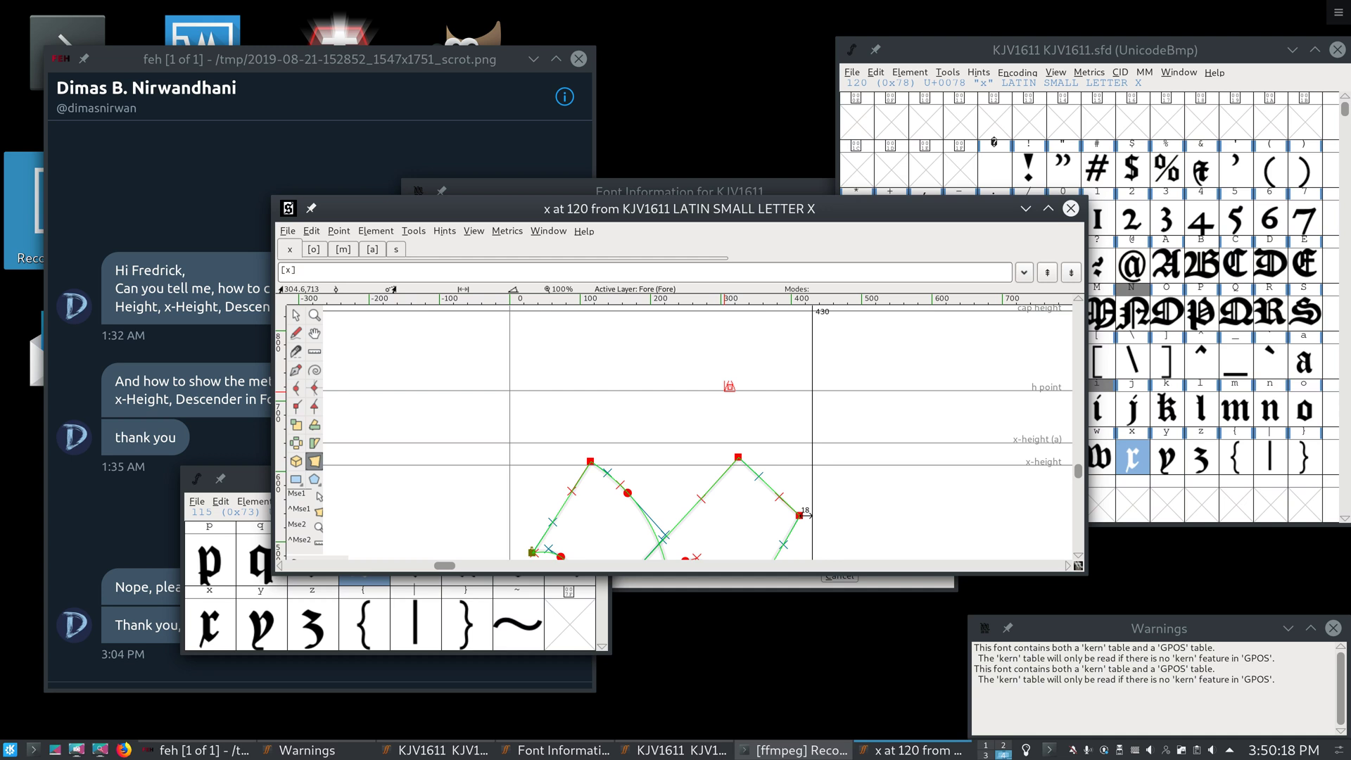
scroll(729, 386, down, 2)
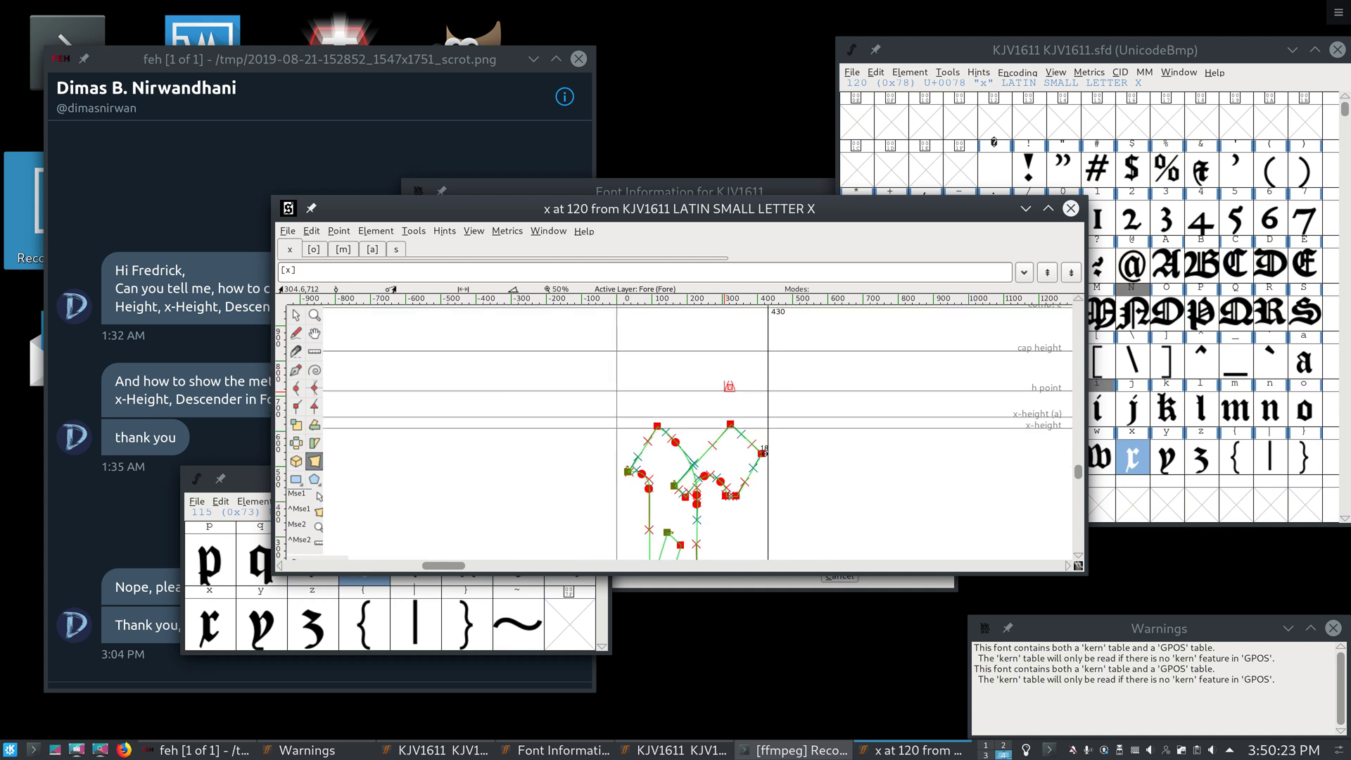
scroll(725, 396, down, 1)
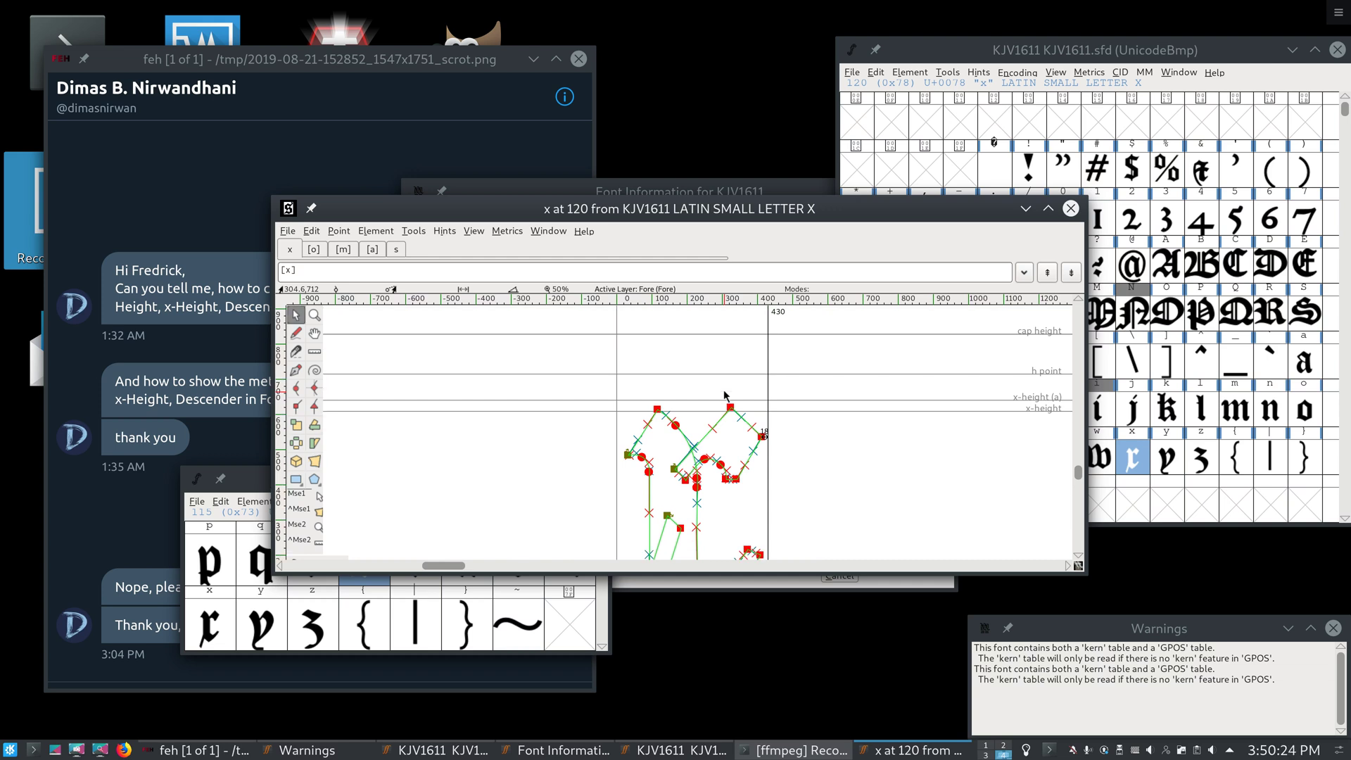
Add a horizontal guideline below the x-height line, across the middle of lowercase x, and name it midline
scroll(725, 395, down, 1)
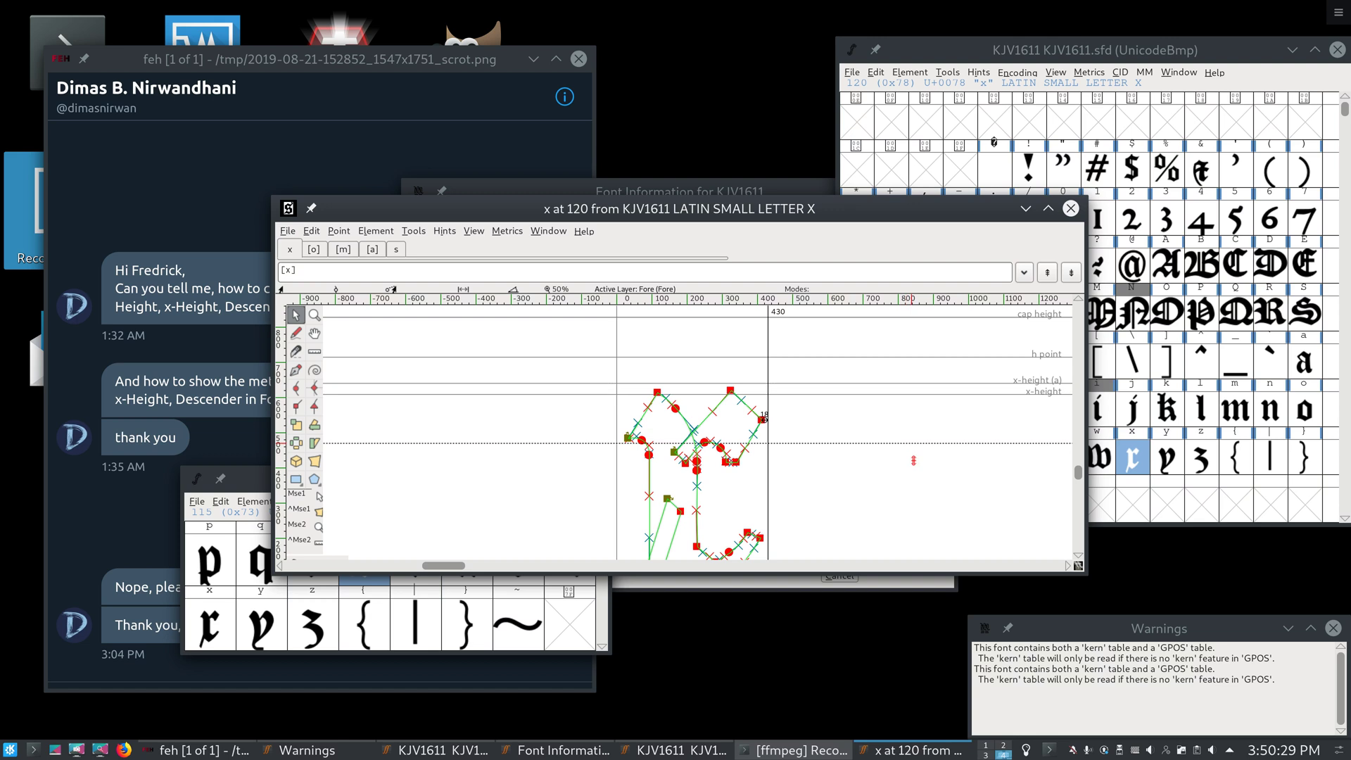
drag(921, 473, 928, 493)
text(midline)
key(Return)
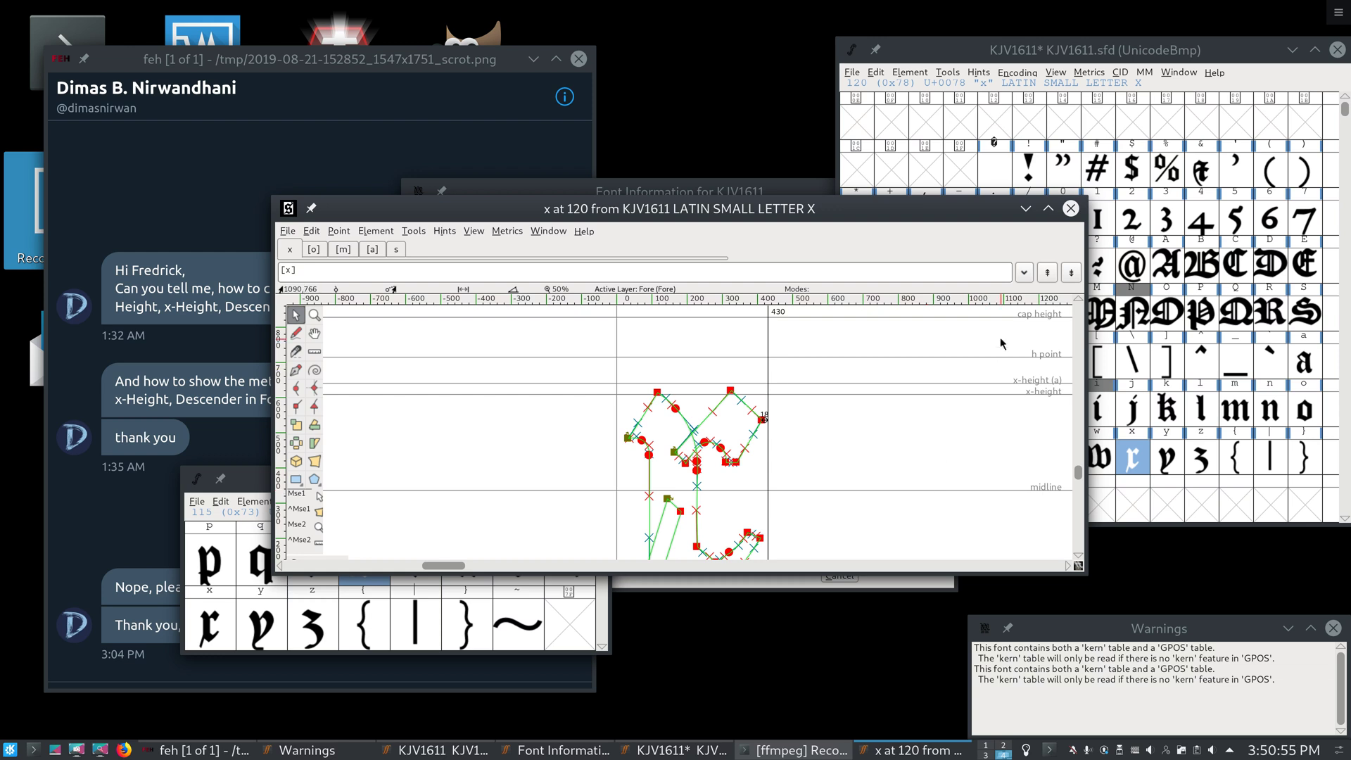
Close the lowercase x glyph, and review the OS/2 metrics and miscellaneous settings in Font Information
click(1070, 210)
click(703, 495)
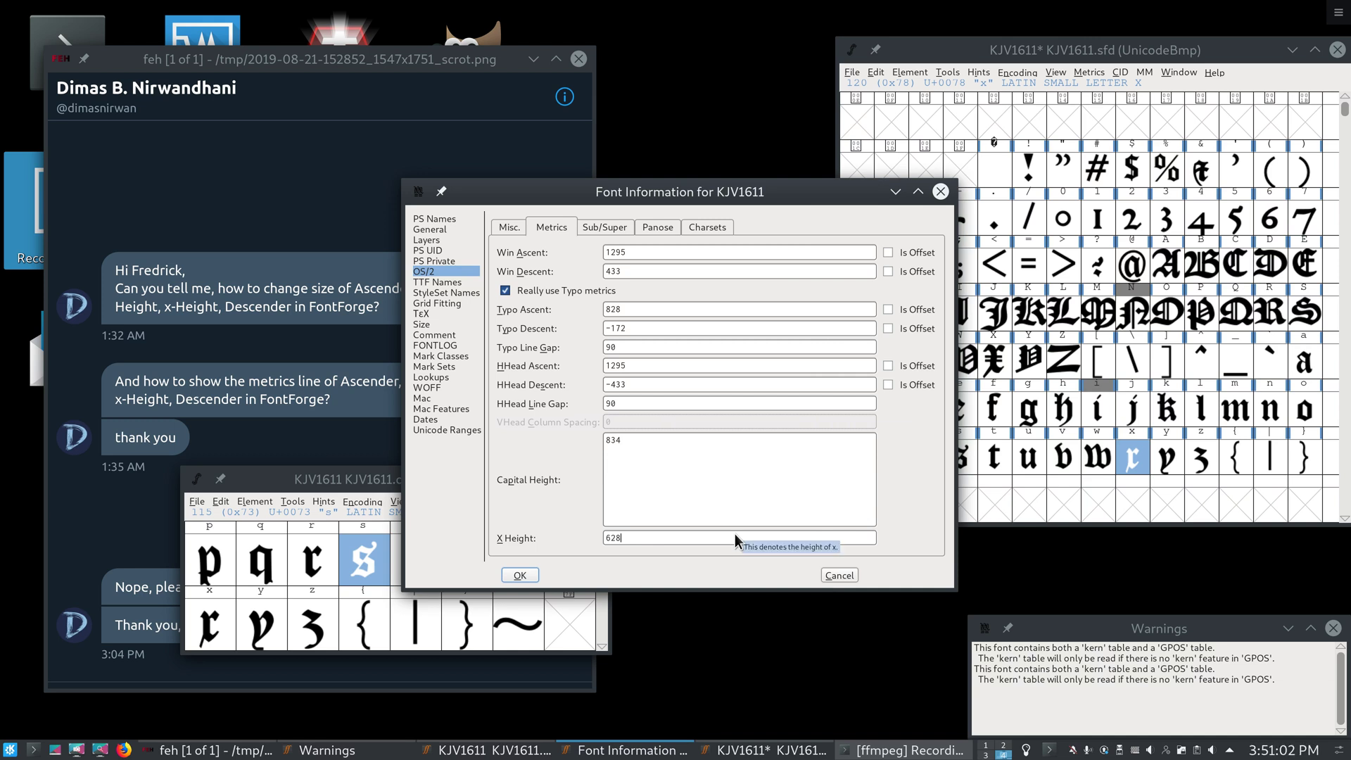
click(519, 224)
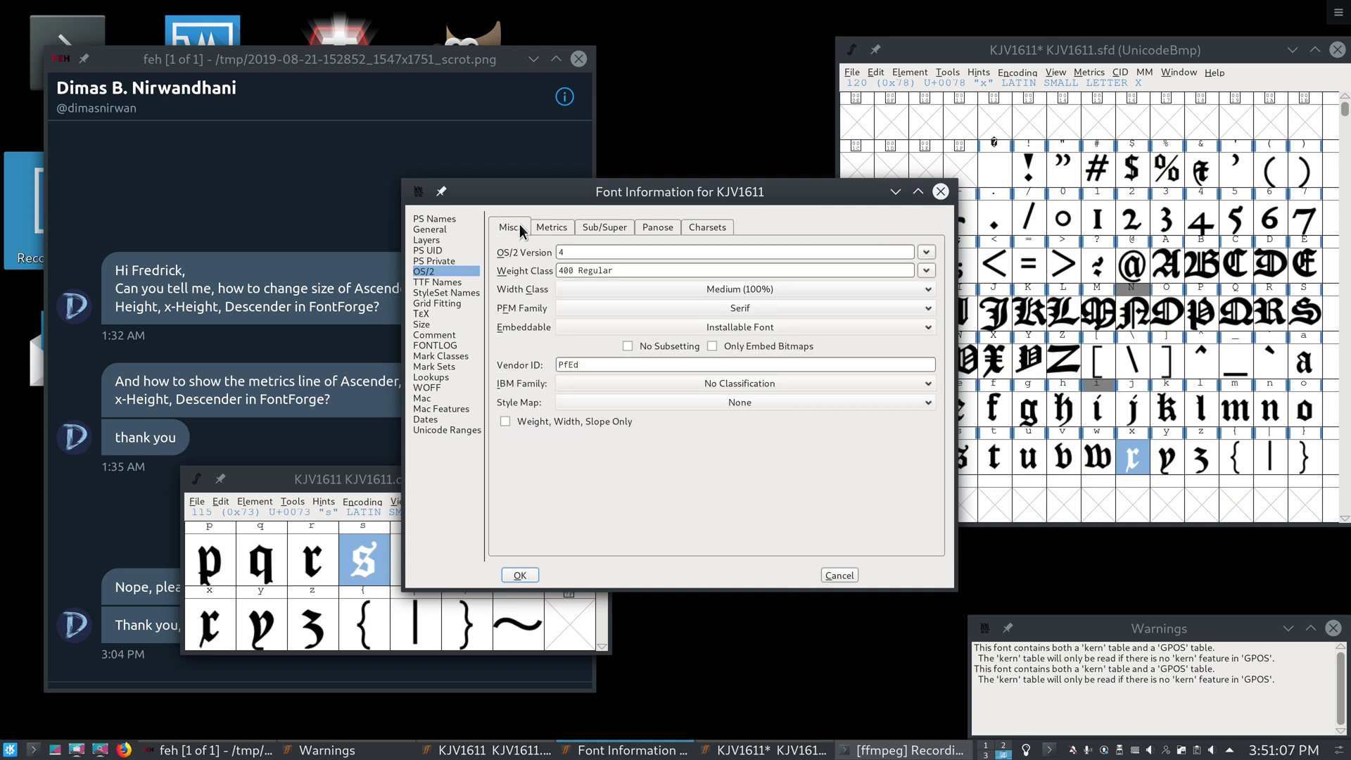
Reopen Font Information for KJV1611.sfd on its general settings and turn off Scale Outlines
click(941, 194)
click(910, 72)
click(920, 92)
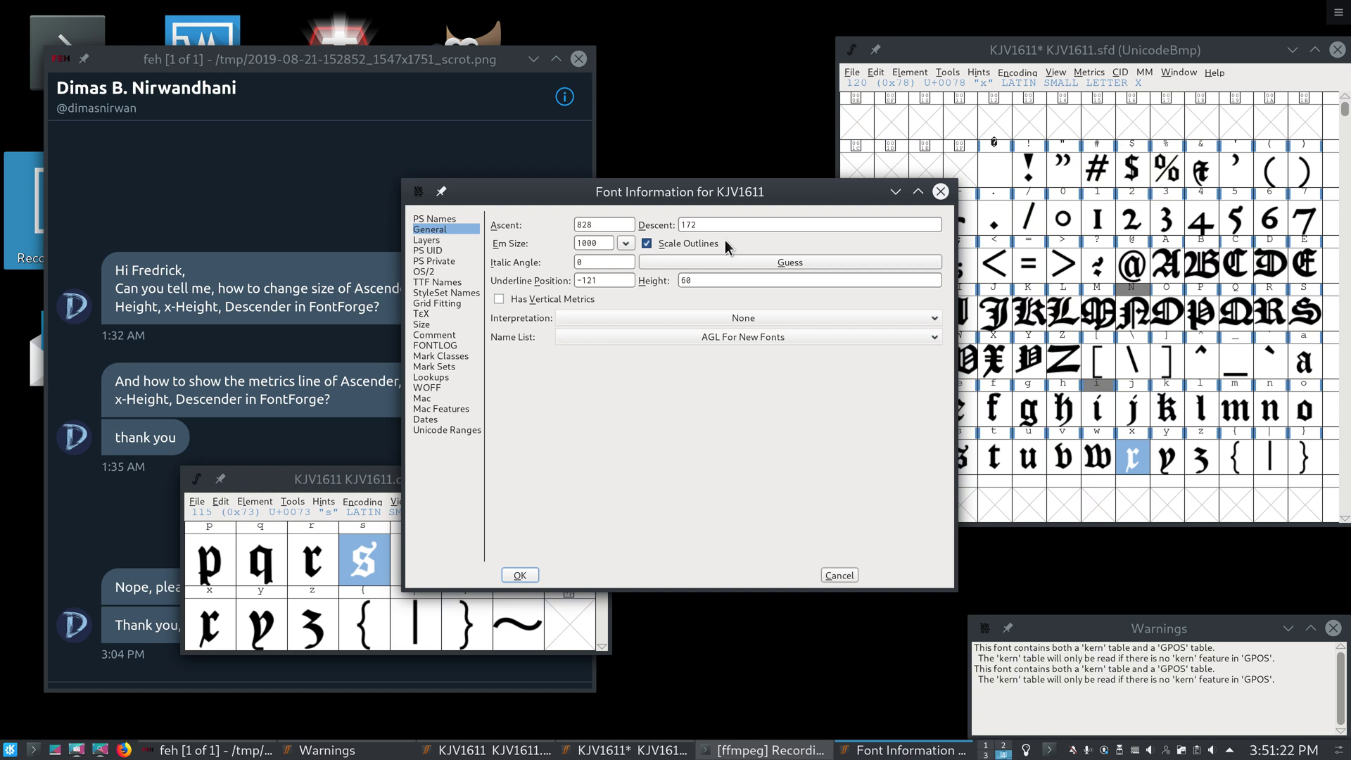
click(704, 241)
Open capital M against its guidelines, and view the font's sample text in the print preview
double_click(1093, 314)
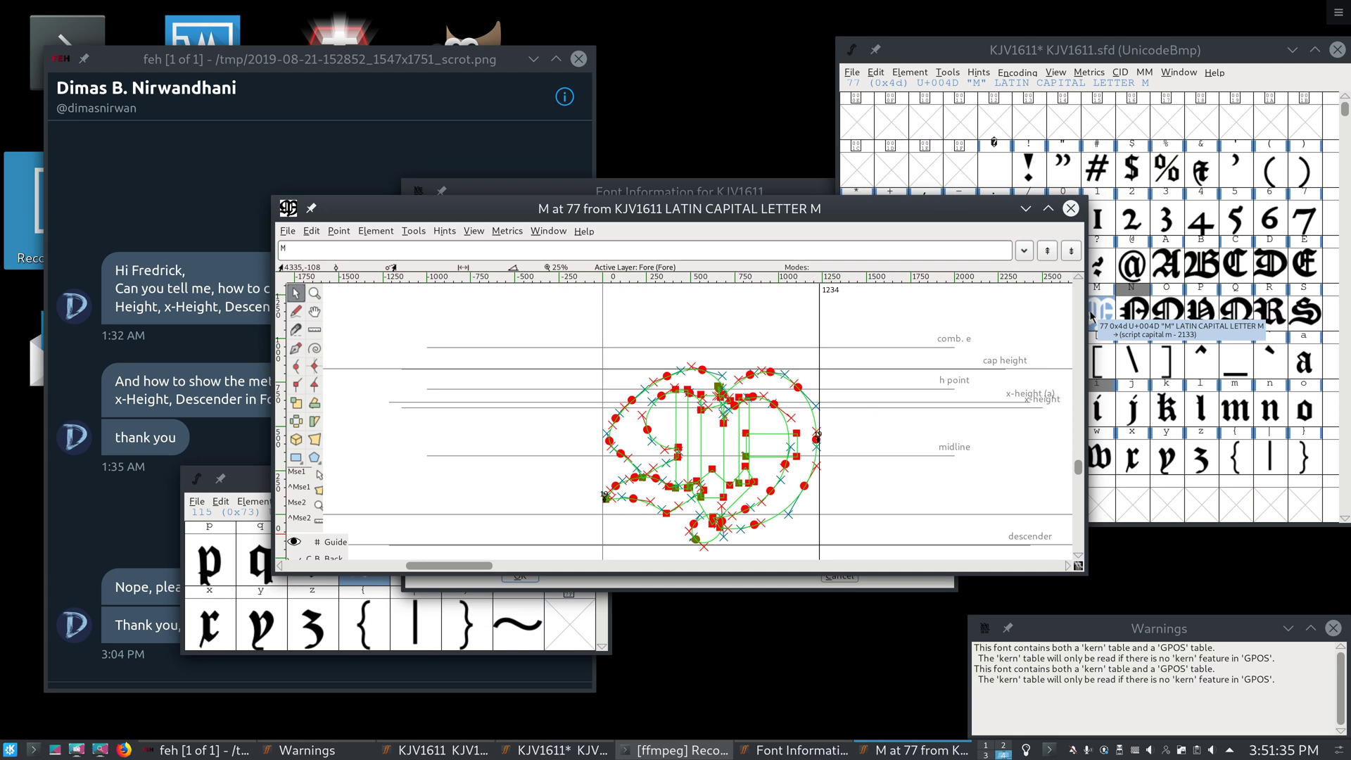
click(851, 73)
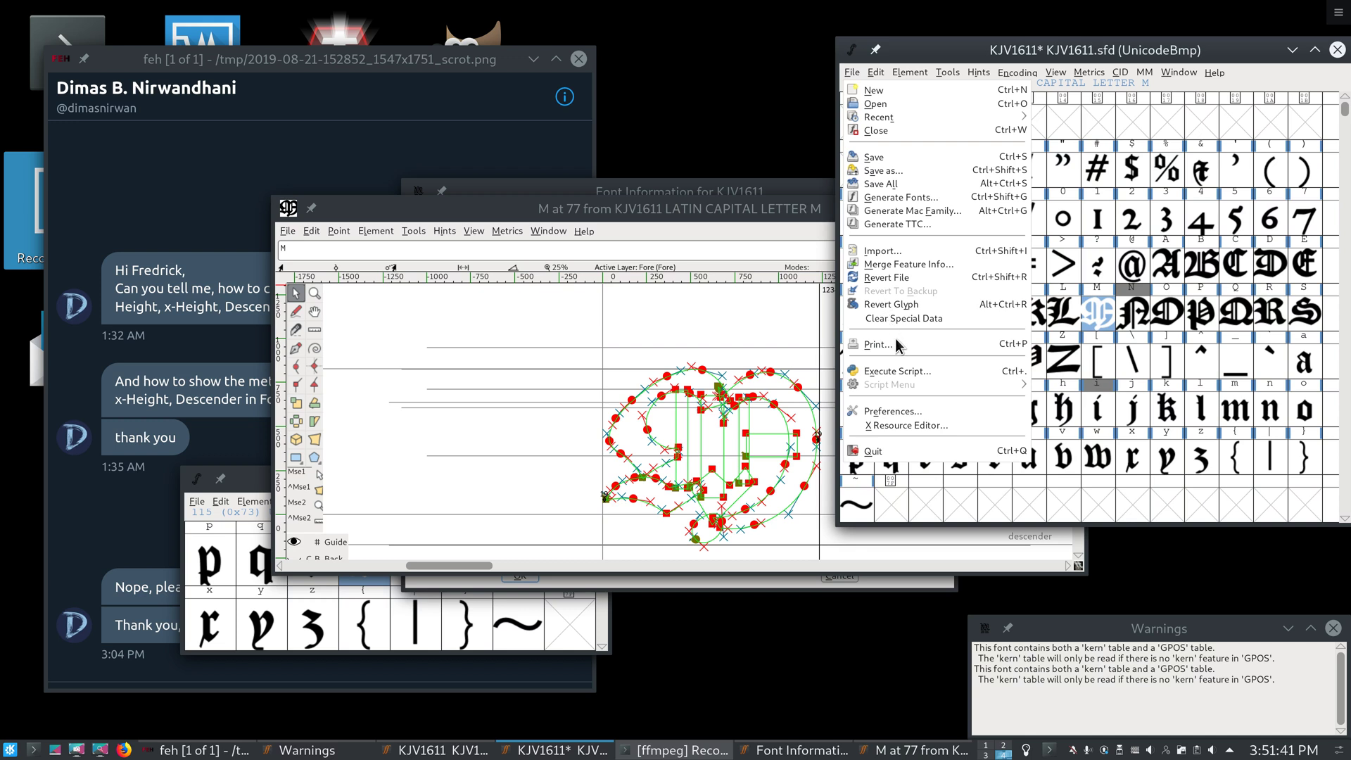
key(Escape)
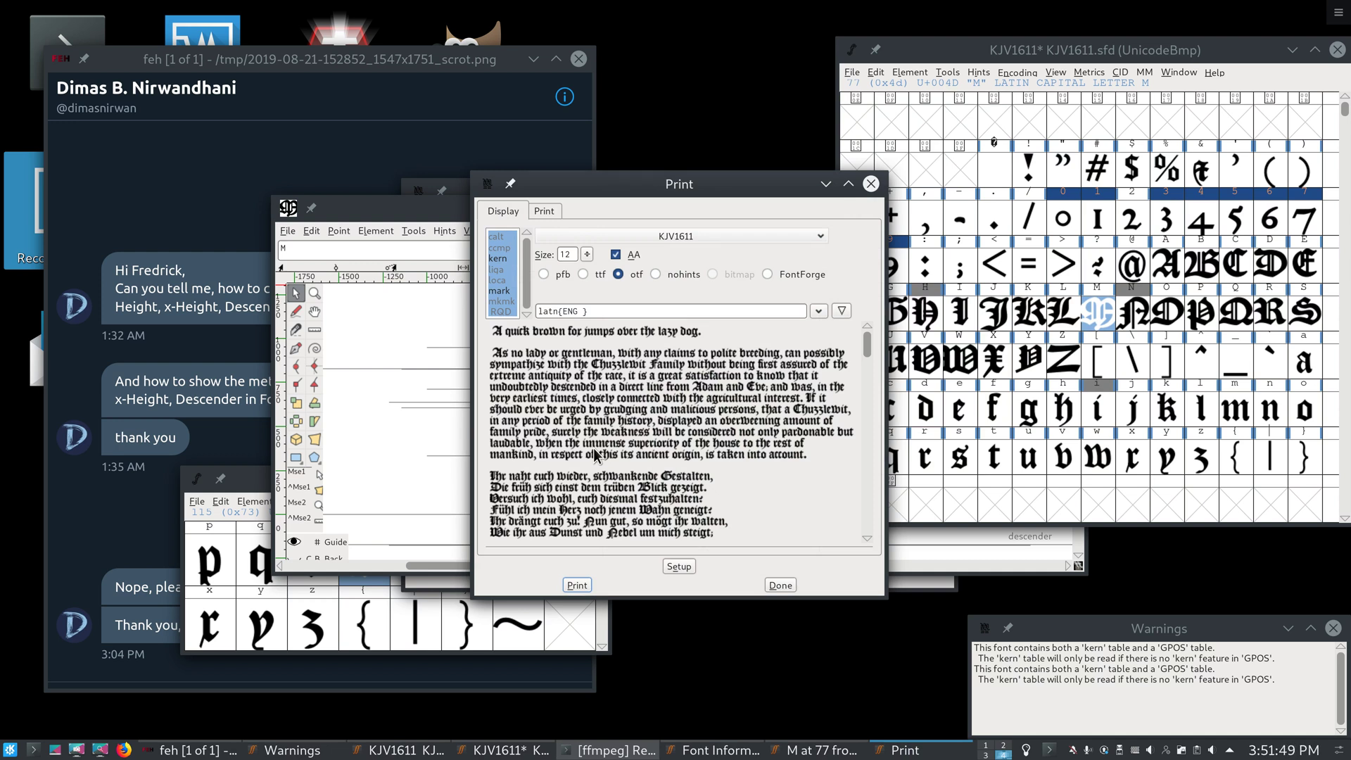
click(871, 185)
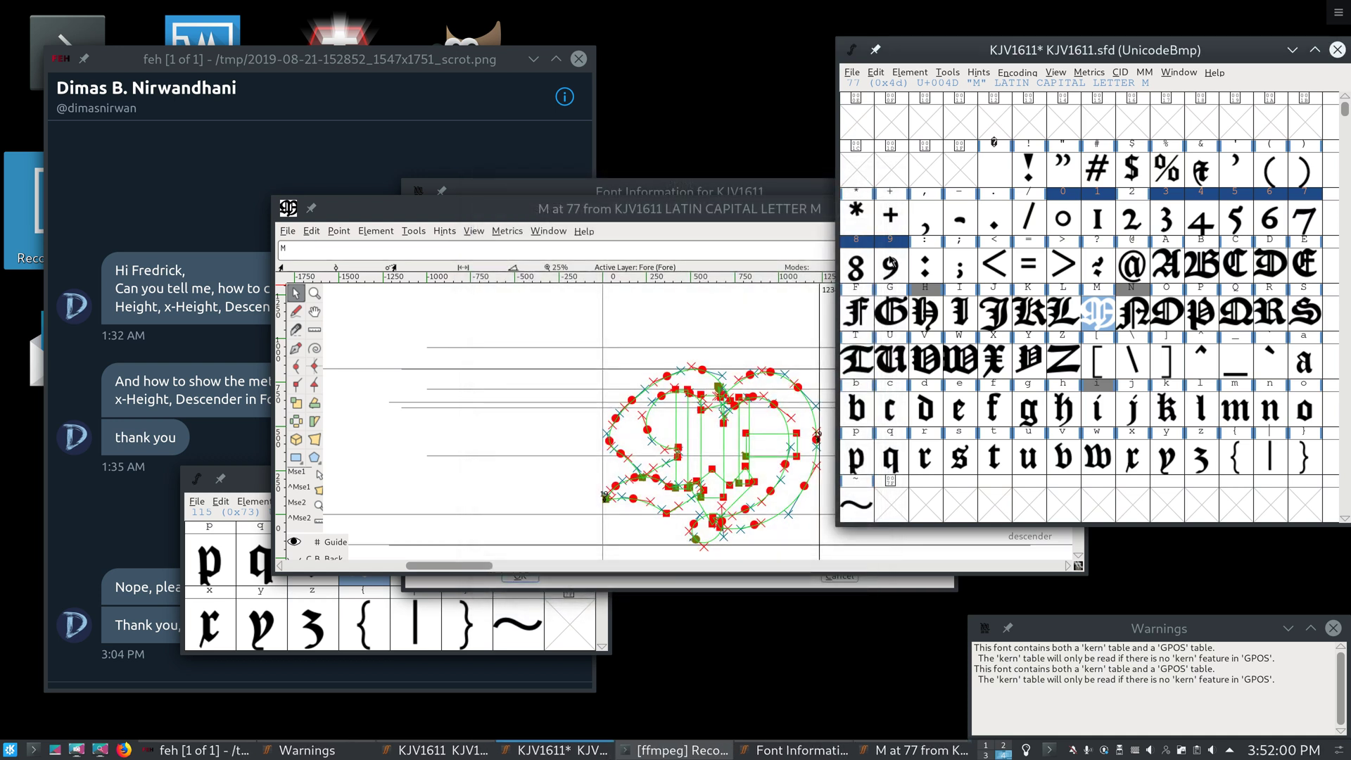
Set the font's ascent to 1028 and descent to 372 in the general font information, and apply the change
click(795, 750)
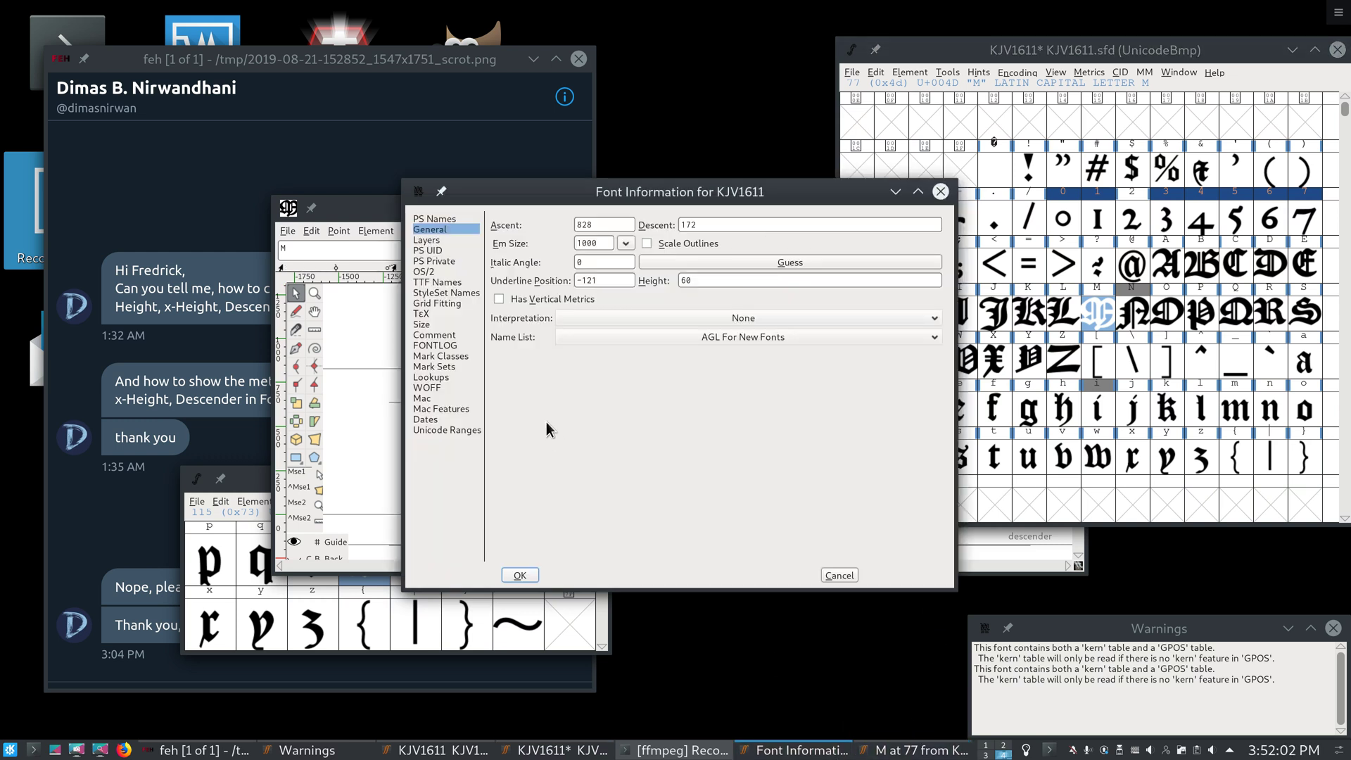
click(575, 227)
text(10)
drag(686, 224, 680, 224)
text(3)
click(519, 576)
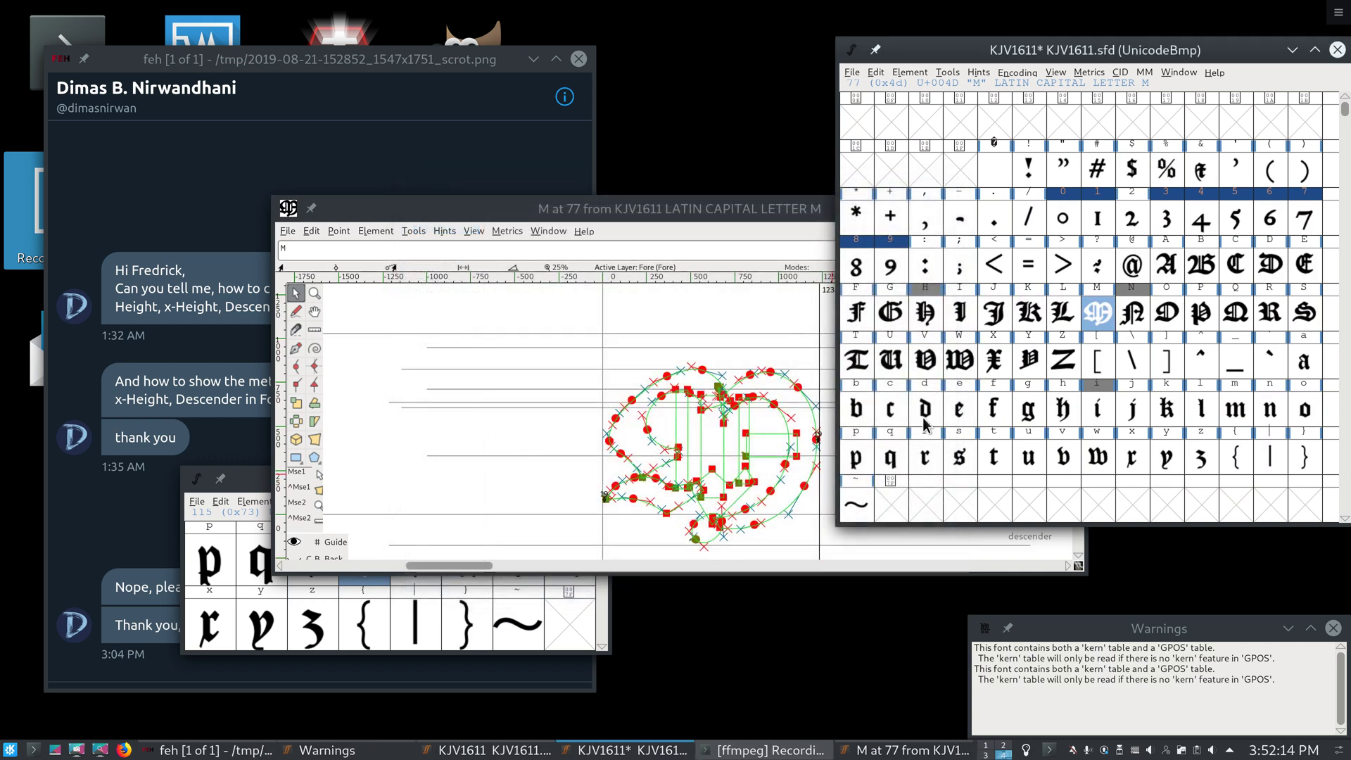
Open capital W against its guidelines, and view the font's sample text at size 19 in the print preview
double_click(955, 374)
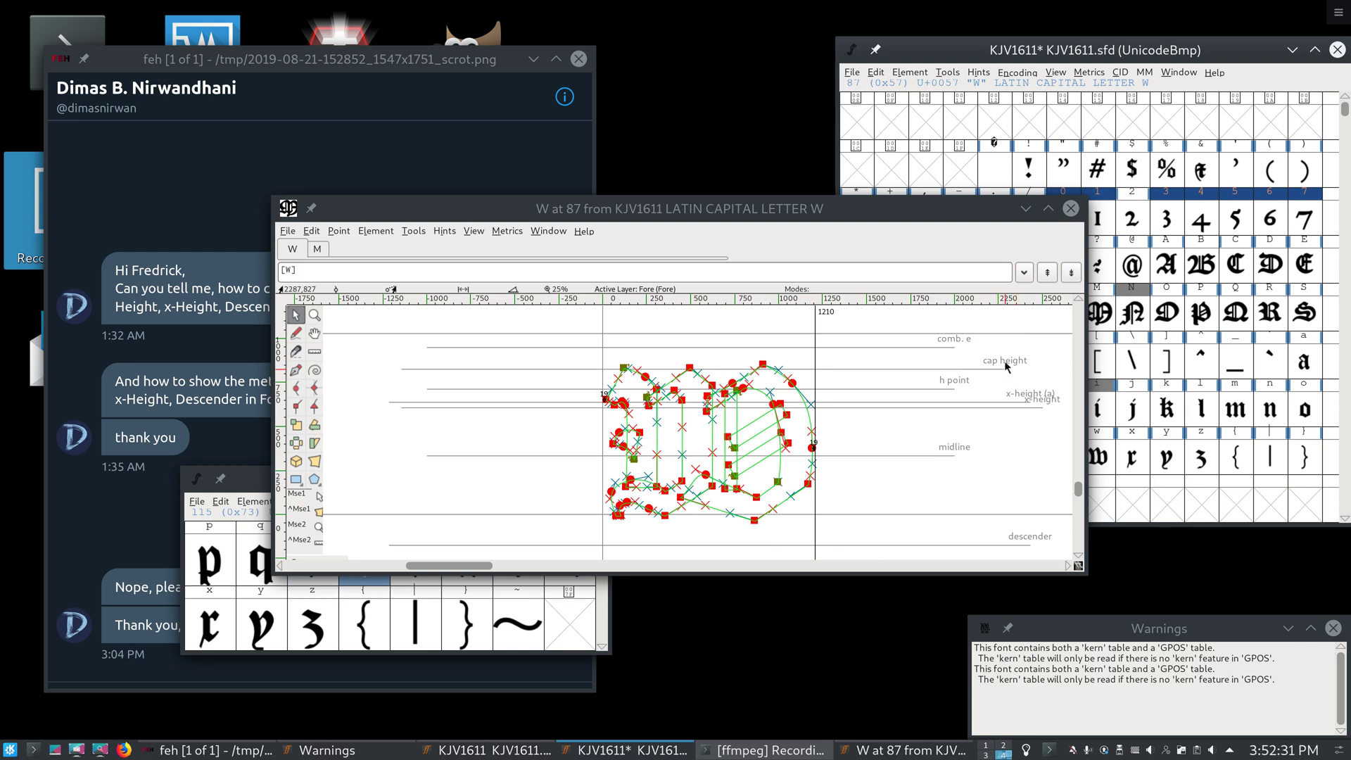
click(884, 76)
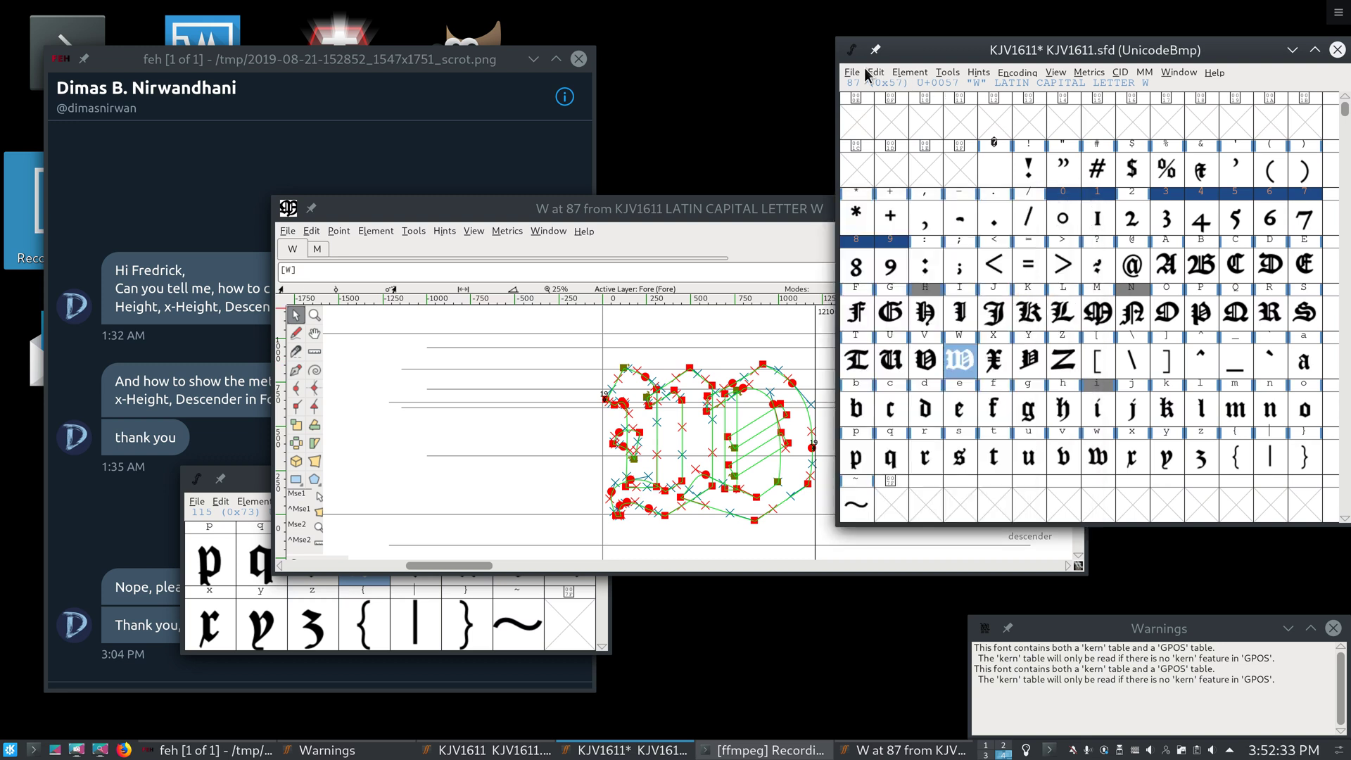
click(853, 73)
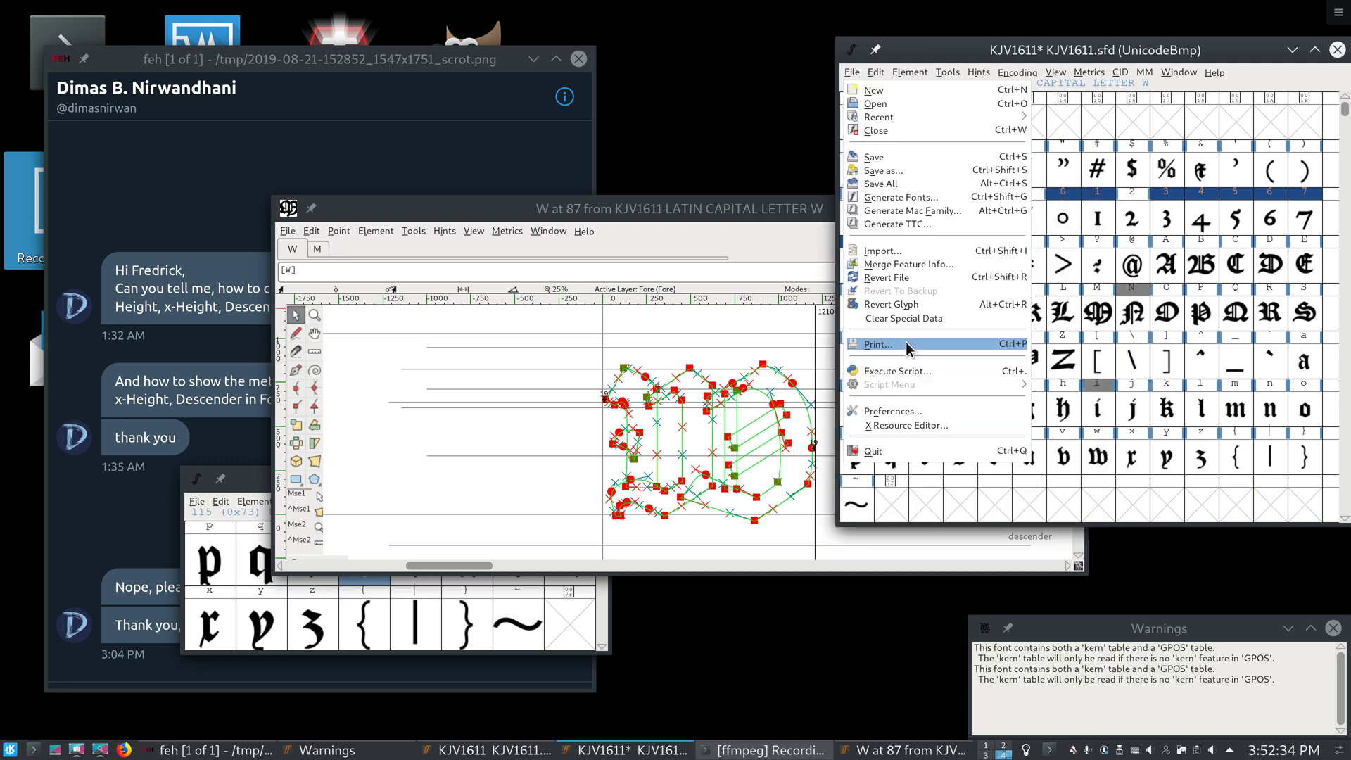
click(906, 342)
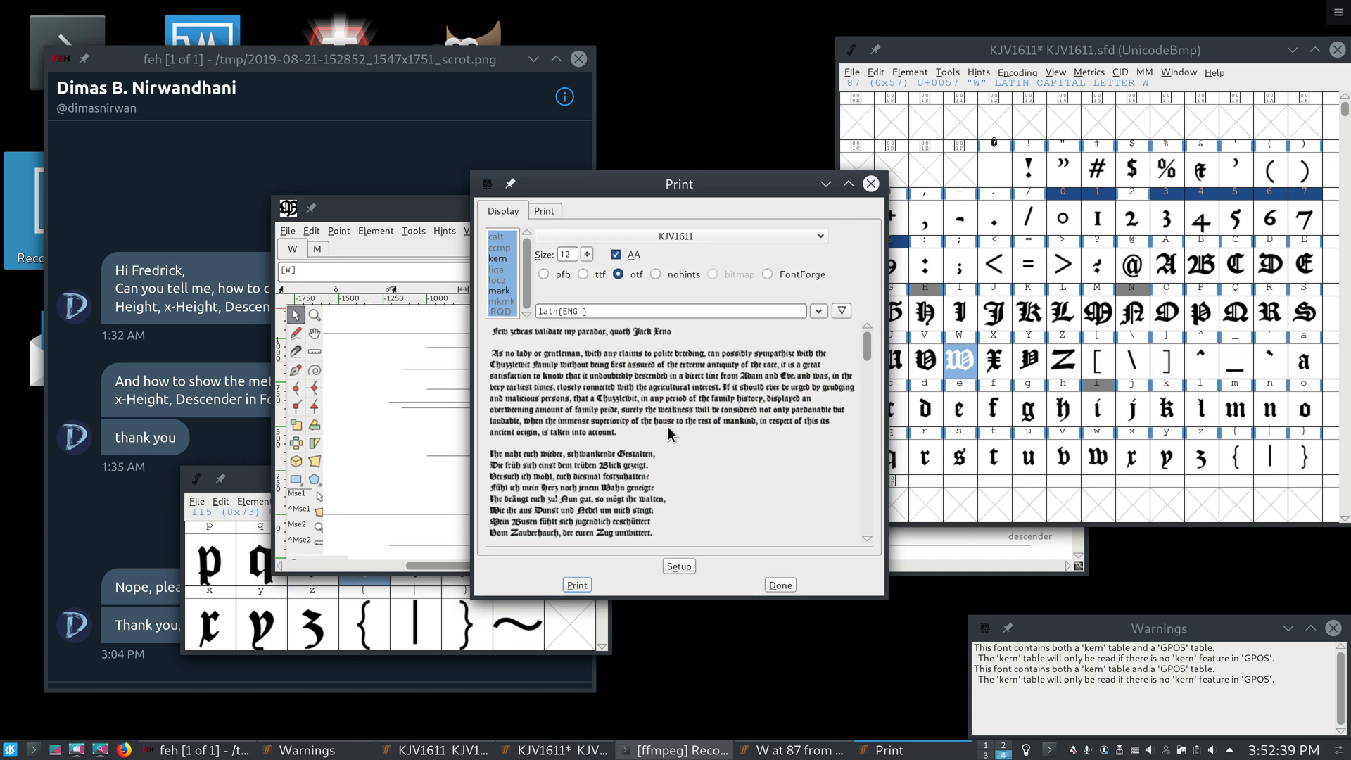
key(ctrl+a)
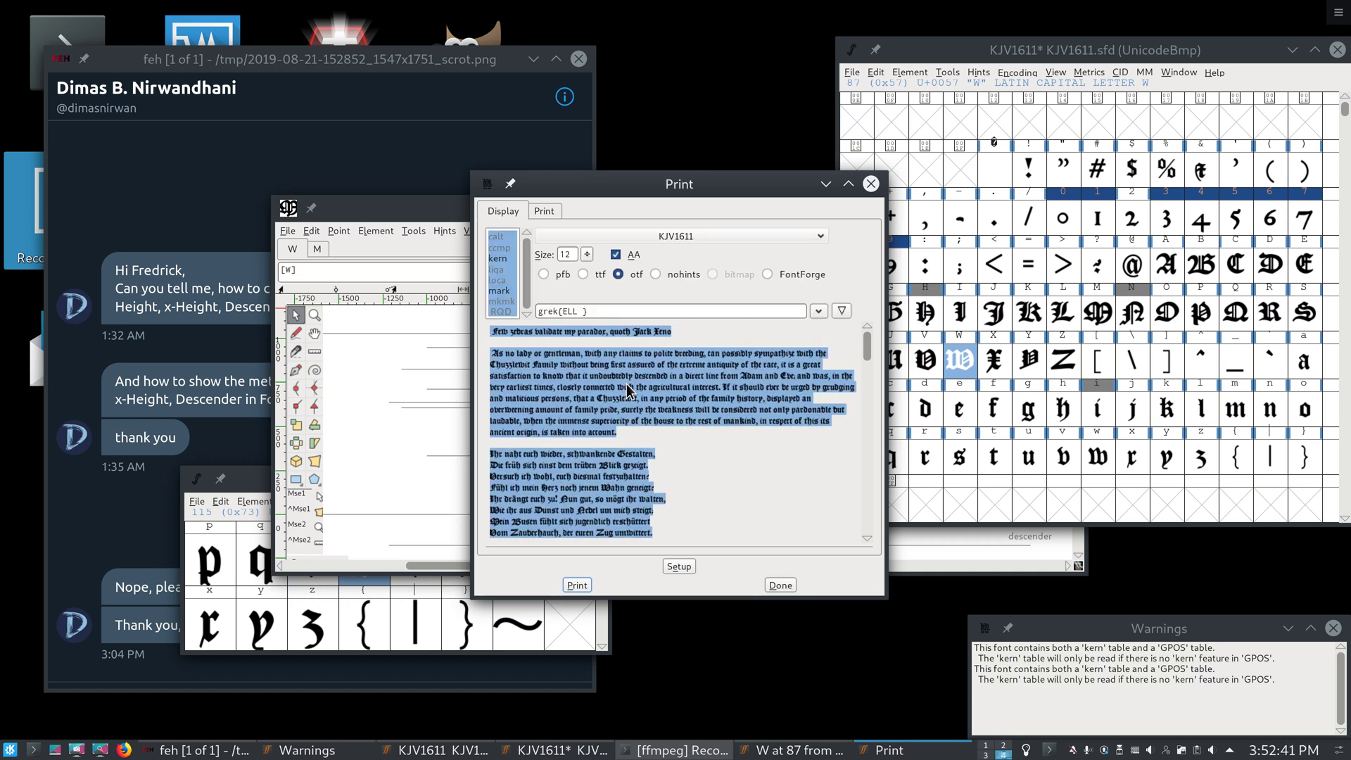
triple_click(589, 252)
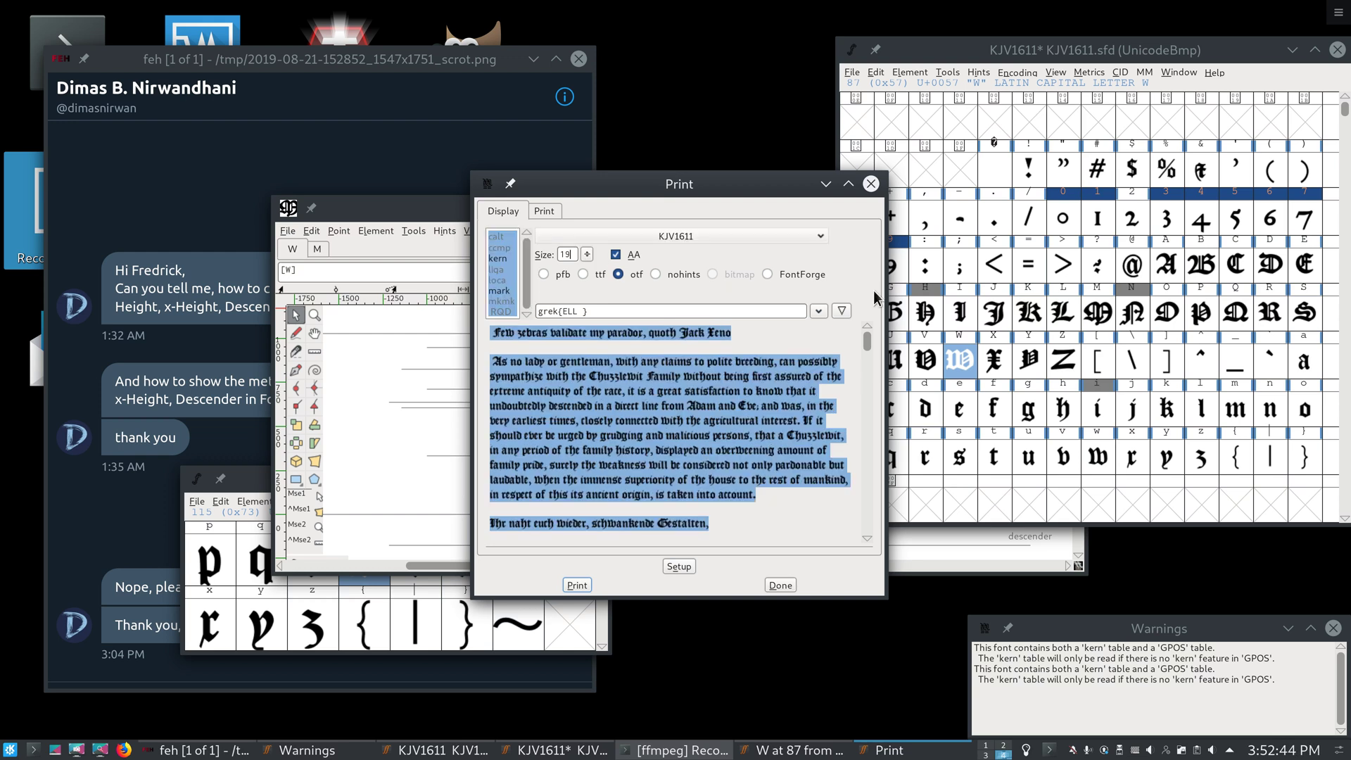
click(871, 185)
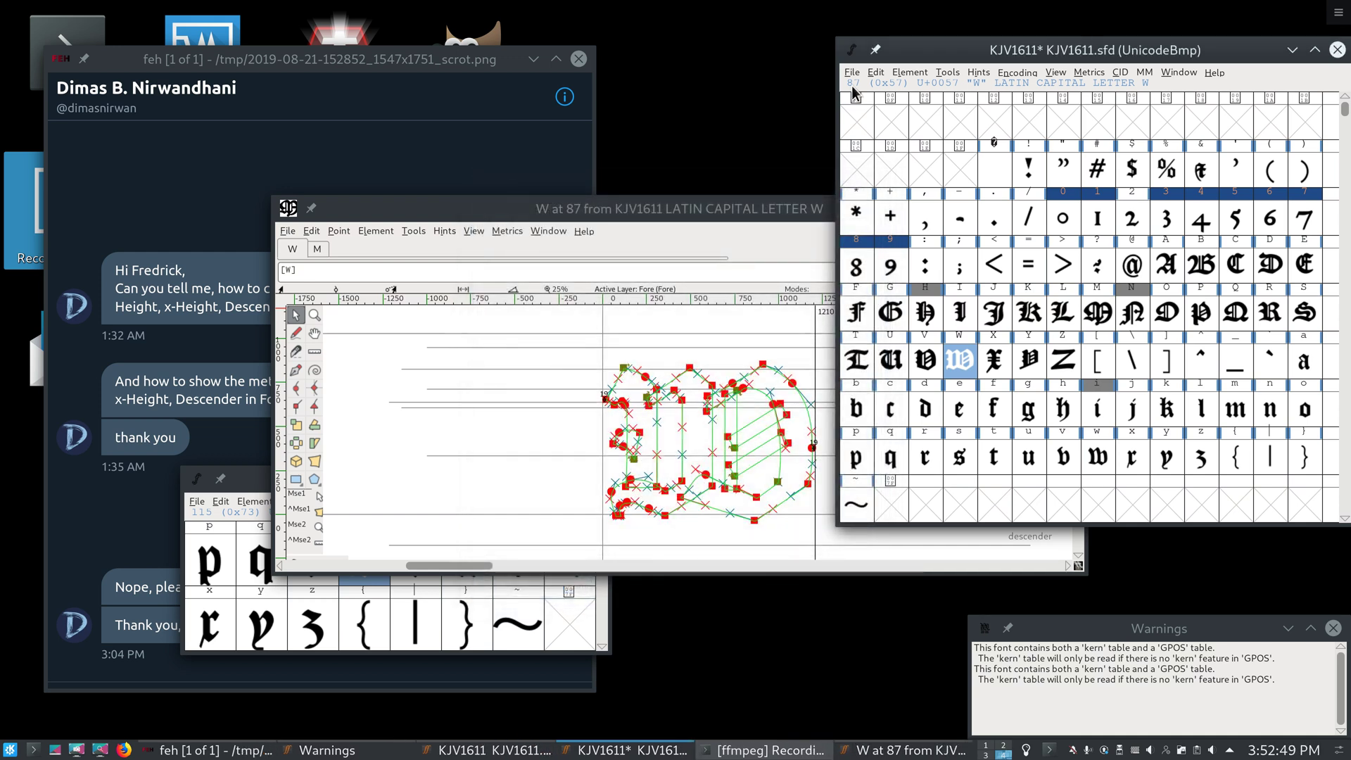
Open the general font information for KJV1611.sfd, and inspect capital M against its guidelines down to the descender
click(852, 72)
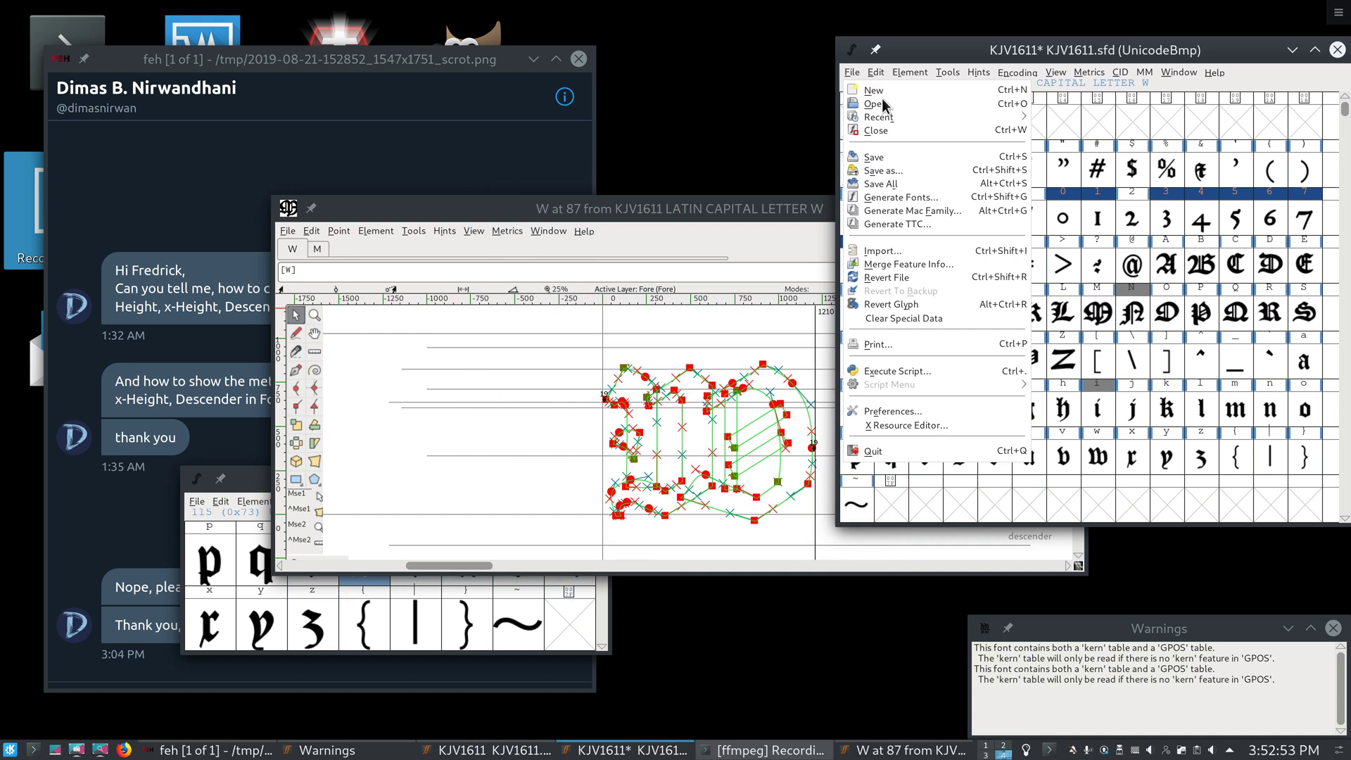
click(914, 90)
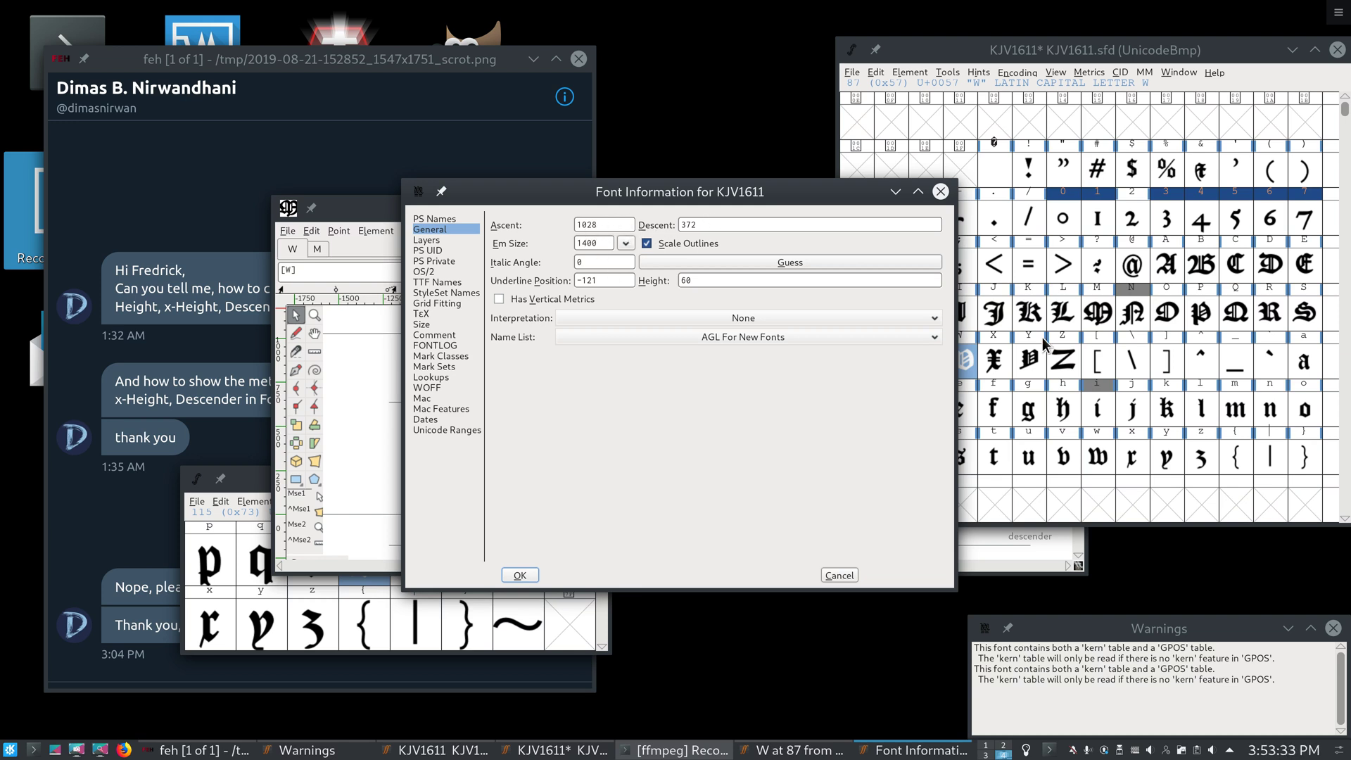
double_click(1114, 314)
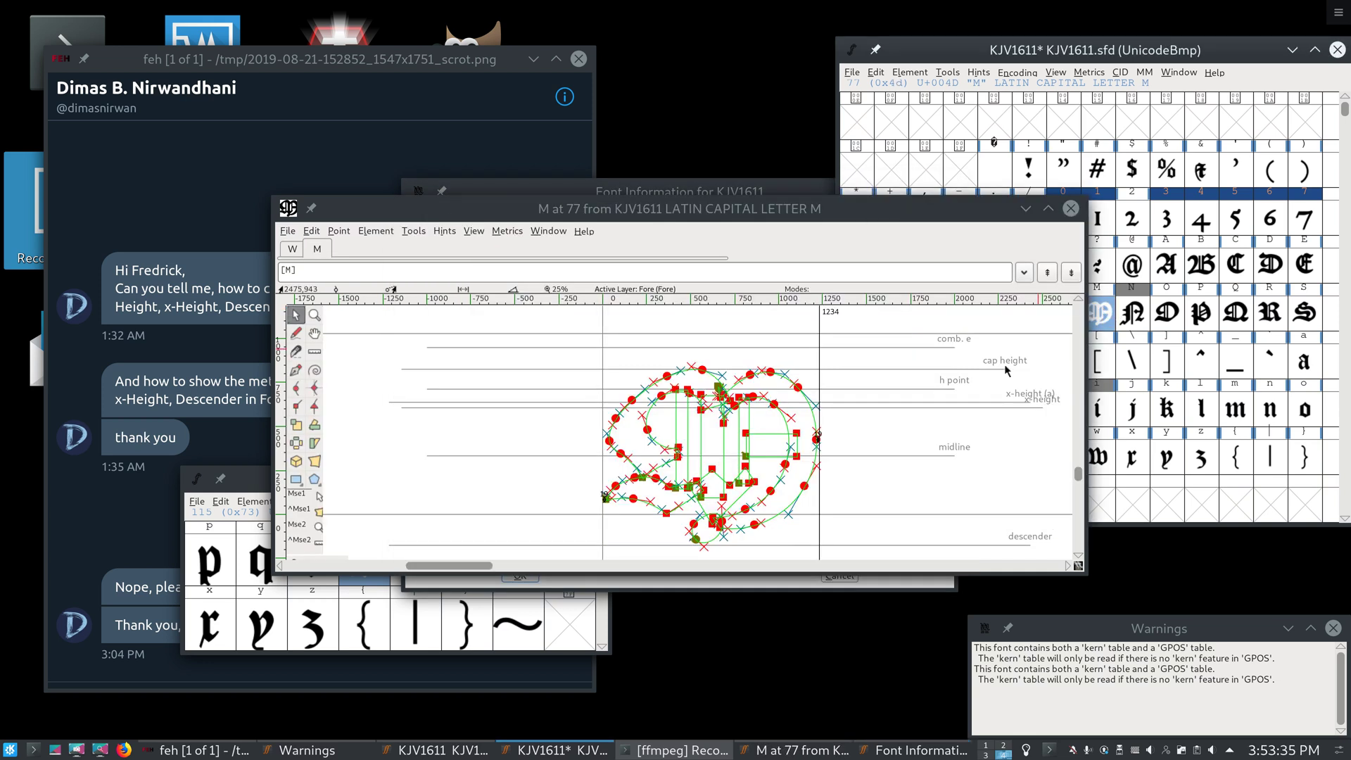
scroll(725, 394, down, 4)
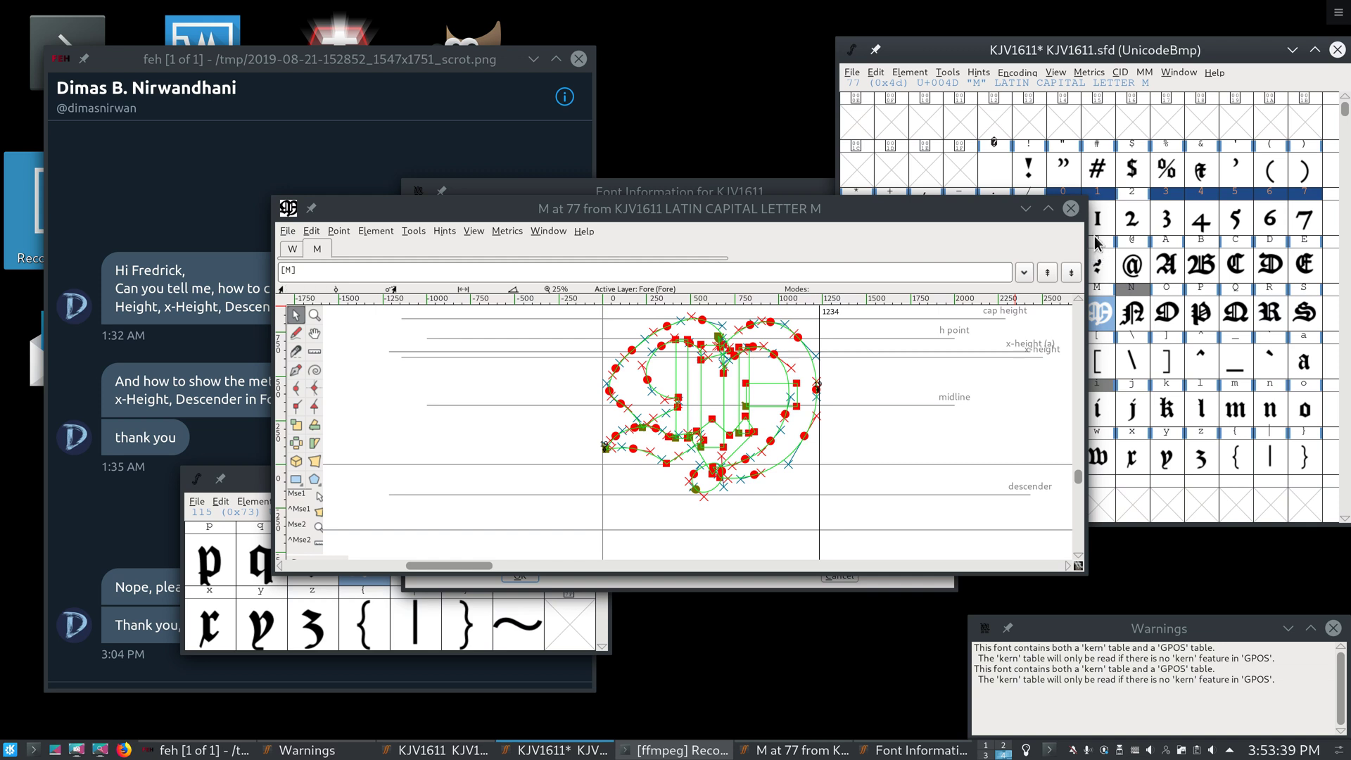
click(1070, 209)
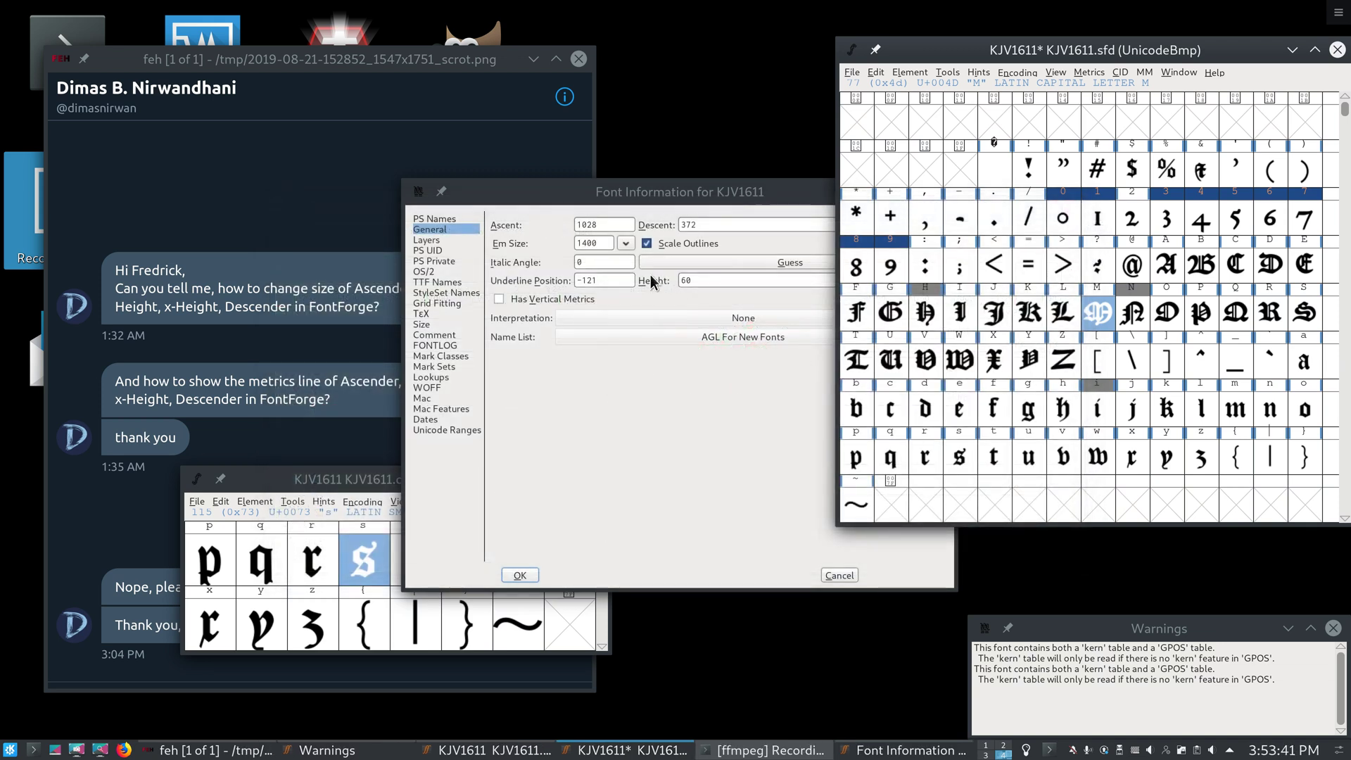
Set the font's em size to 1000 with Scale Outlines enabled, and apply the change
click(582, 246)
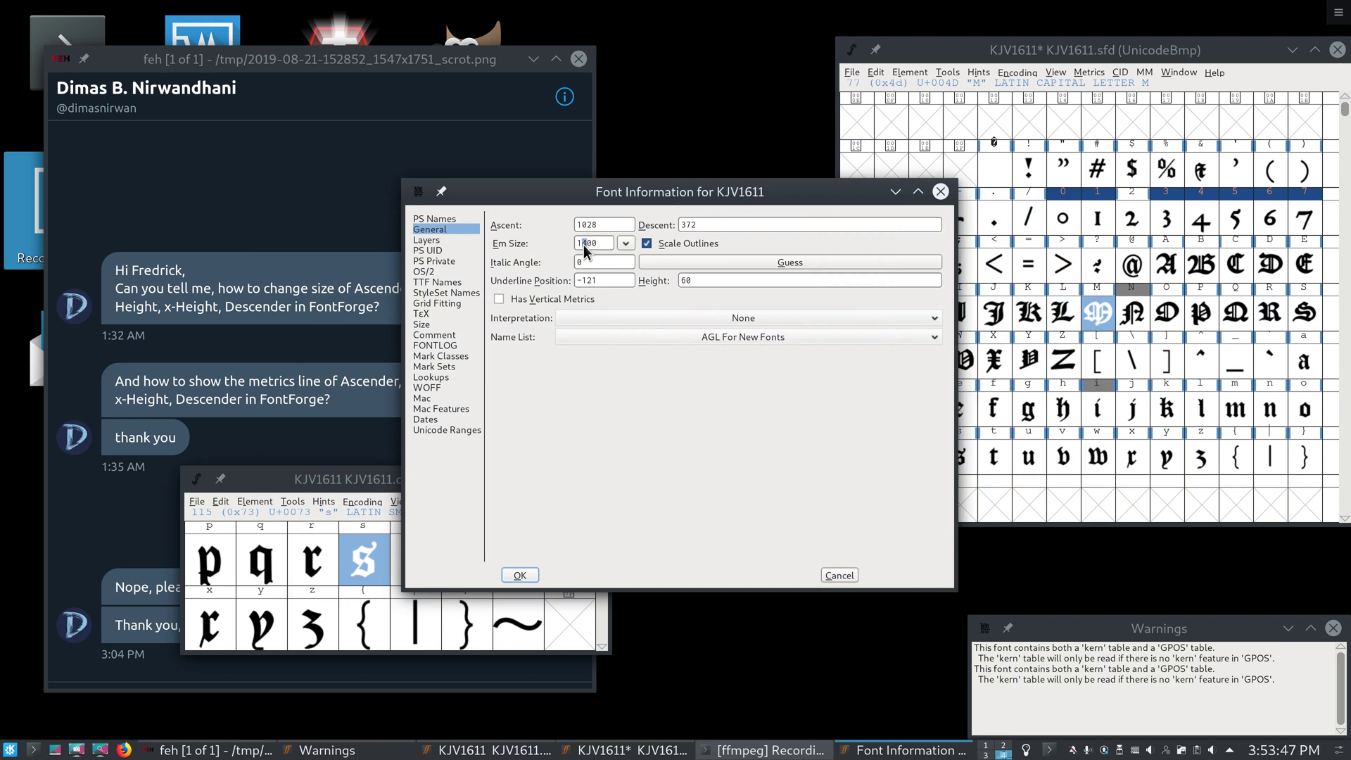
text(0)
click(519, 574)
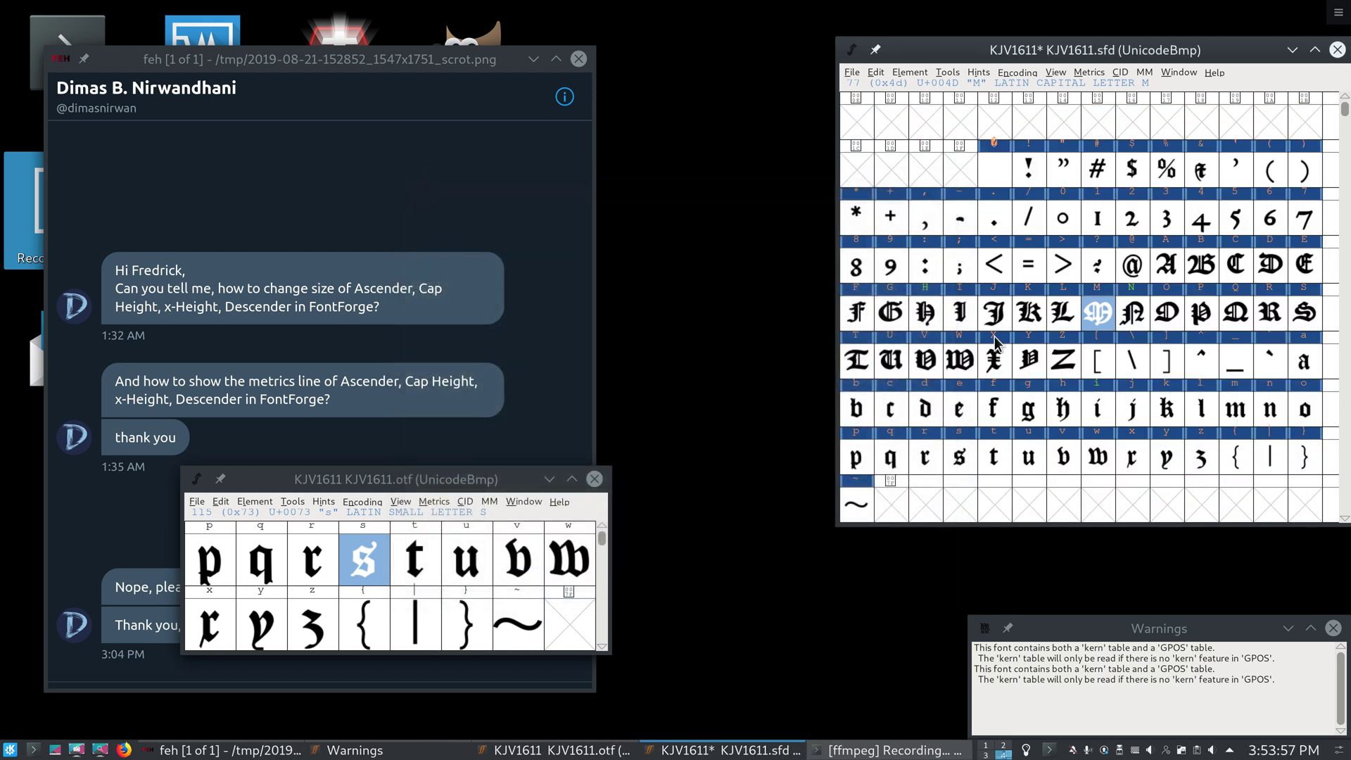
Inspect capital K against its named guidelines, close the glyph, and move the KJV1611.otf font window off the chat messages
double_click(1026, 321)
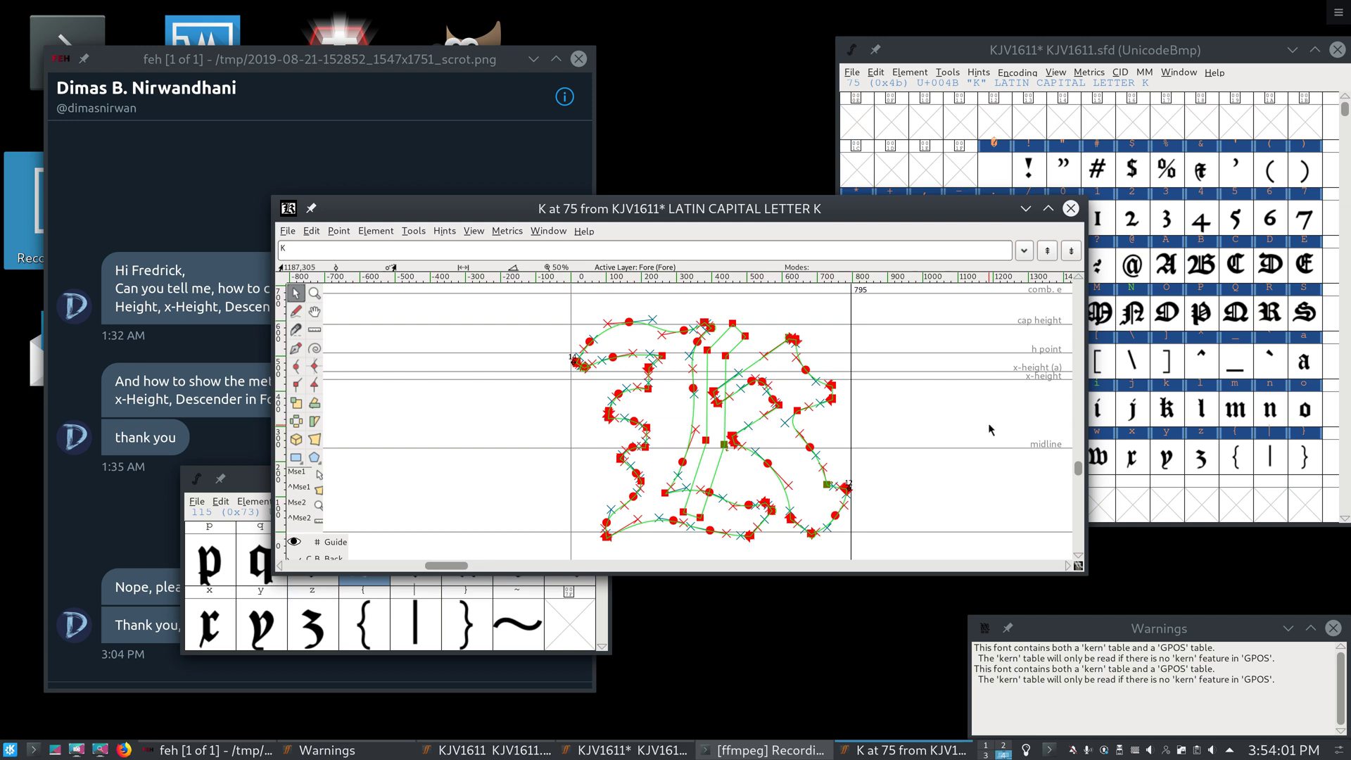
scroll(989, 430, up, 2)
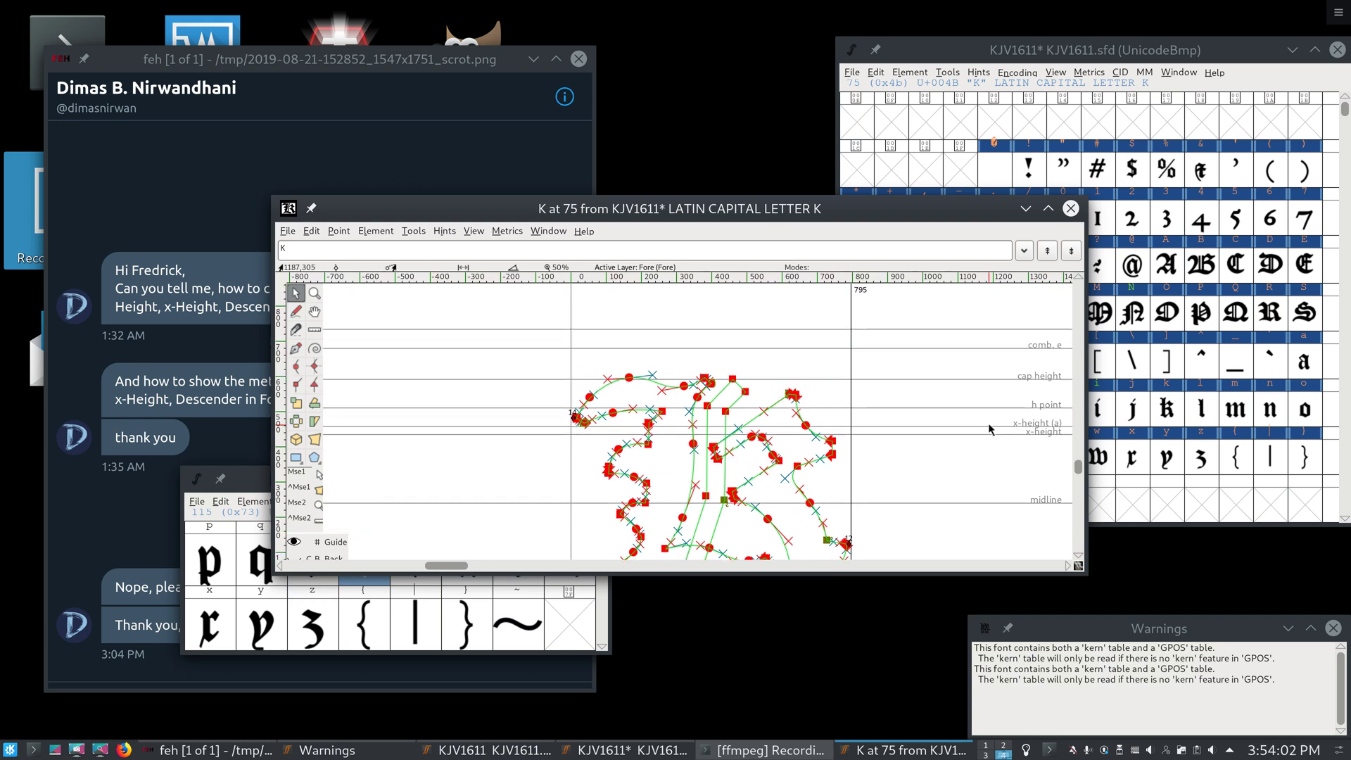
click(1071, 208)
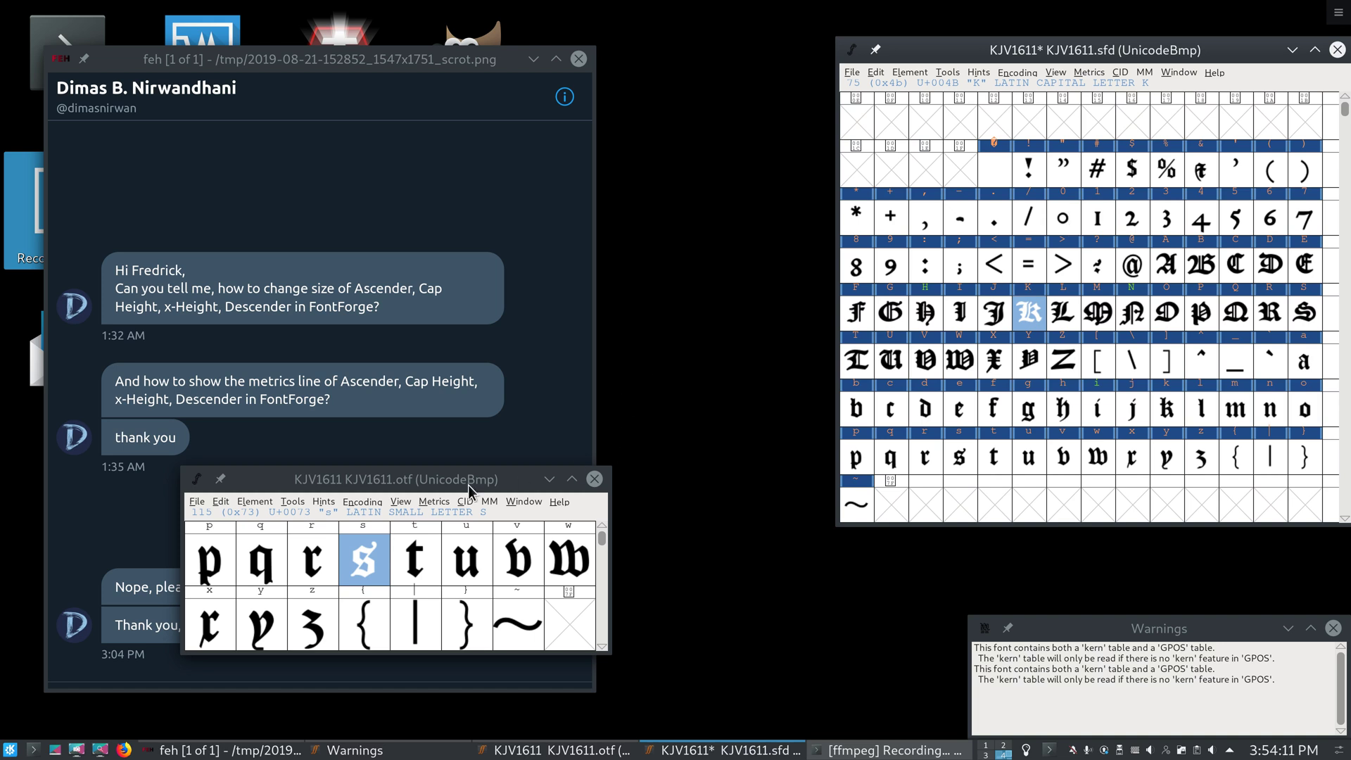
drag(474, 488, 673, 456)
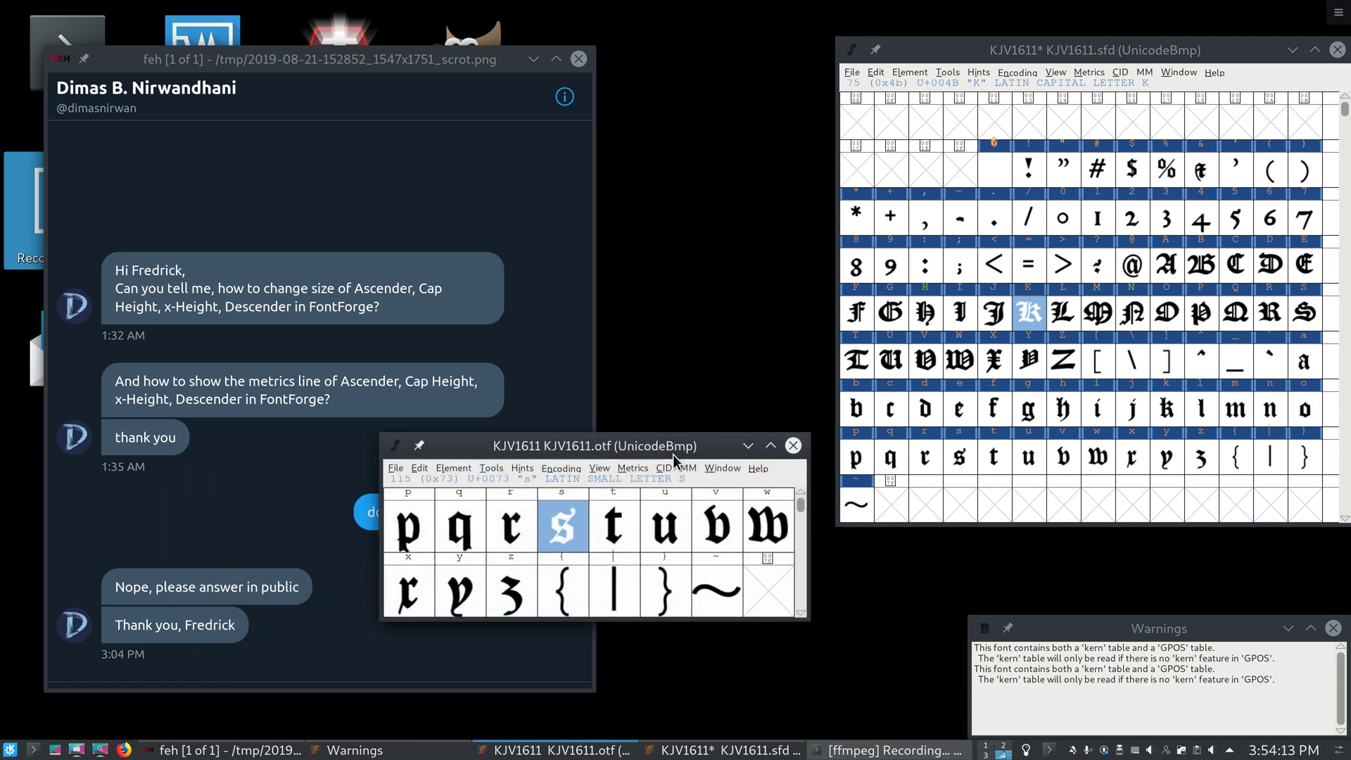